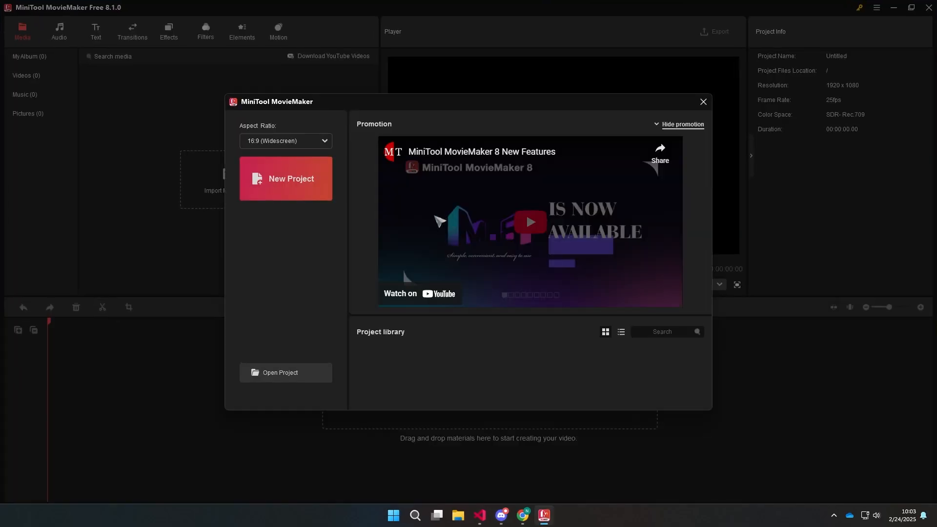
Import the three MP4 clips from the Video folder in Downloads into the media library
click(318, 189)
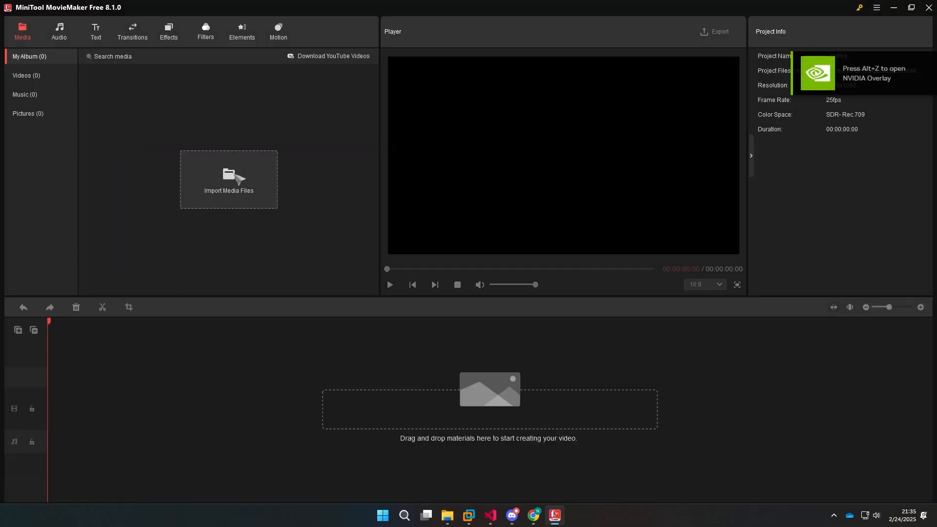
click(239, 179)
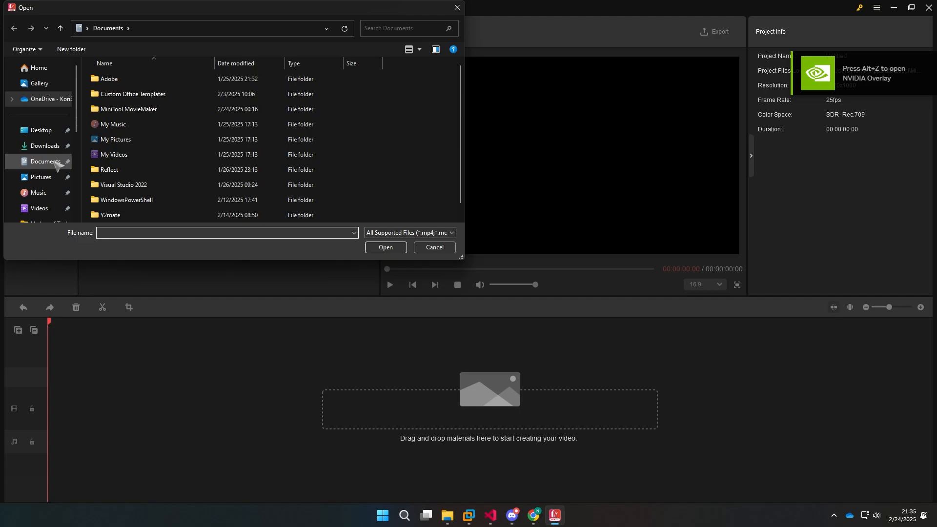
click(45, 145)
double_click(147, 121)
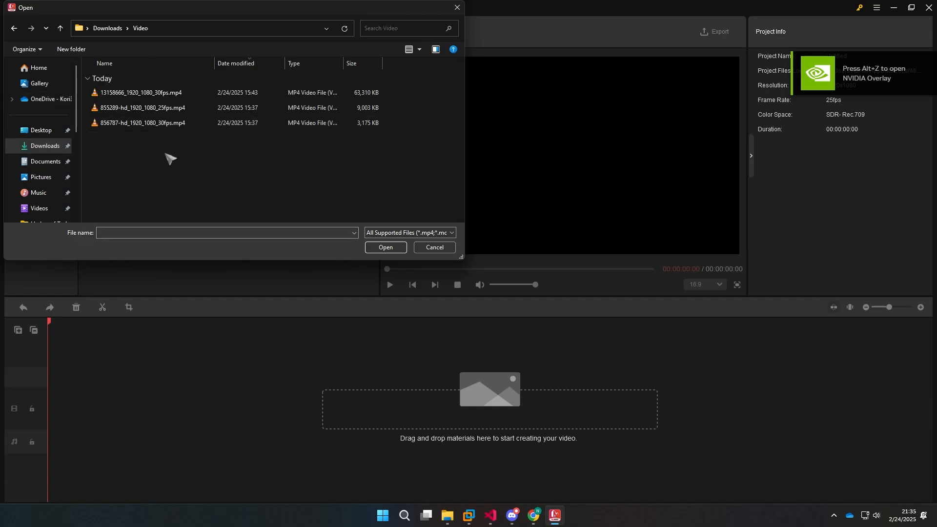
drag(170, 158, 161, 90)
click(393, 248)
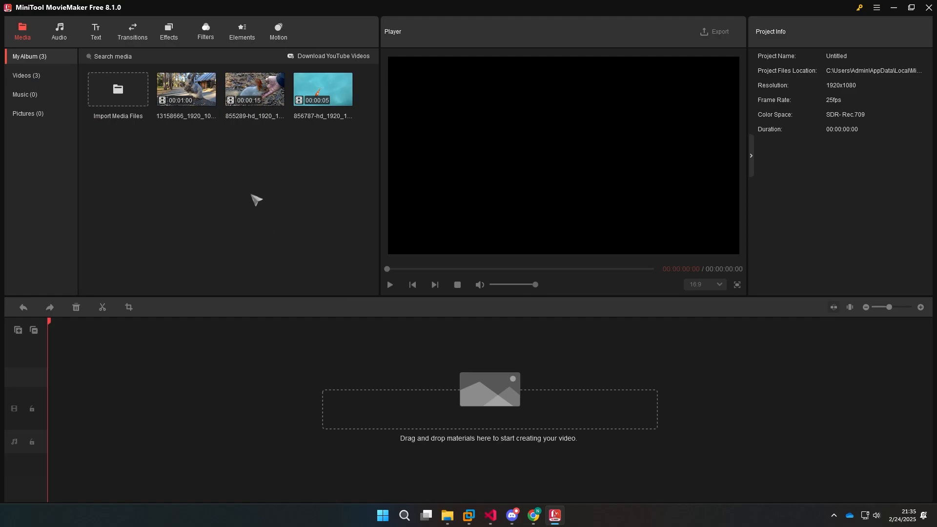
Place the 13158666 clip at the start of the timeline on an overlay track and play back its opening seconds
drag(201, 90, 85, 369)
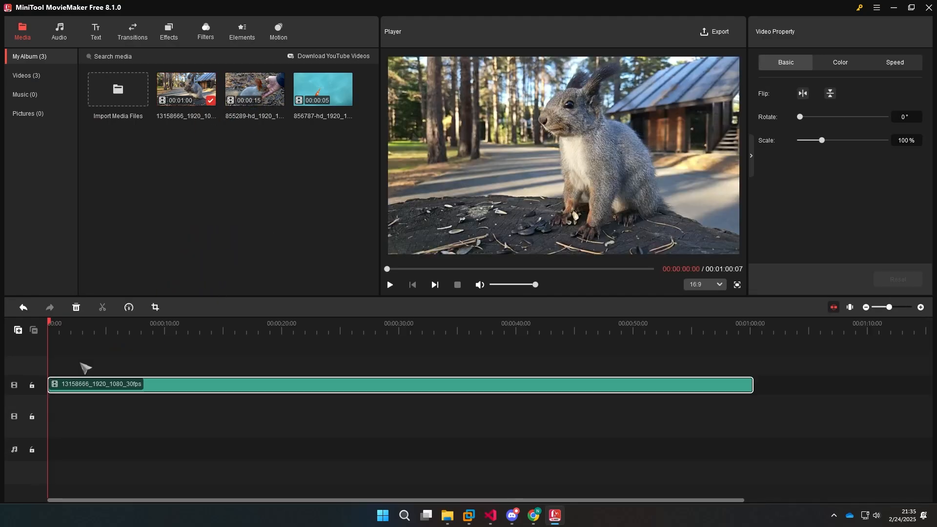
click(87, 353)
mouse_move(53, 324)
mouse_down()
mouse_move(77, 324)
mouse_move(48, 324)
mouse_up()
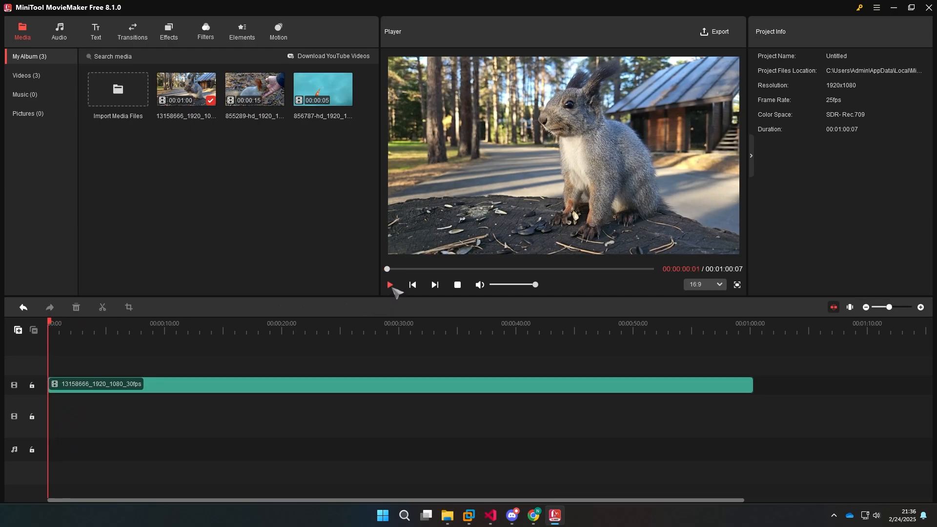
click(391, 286)
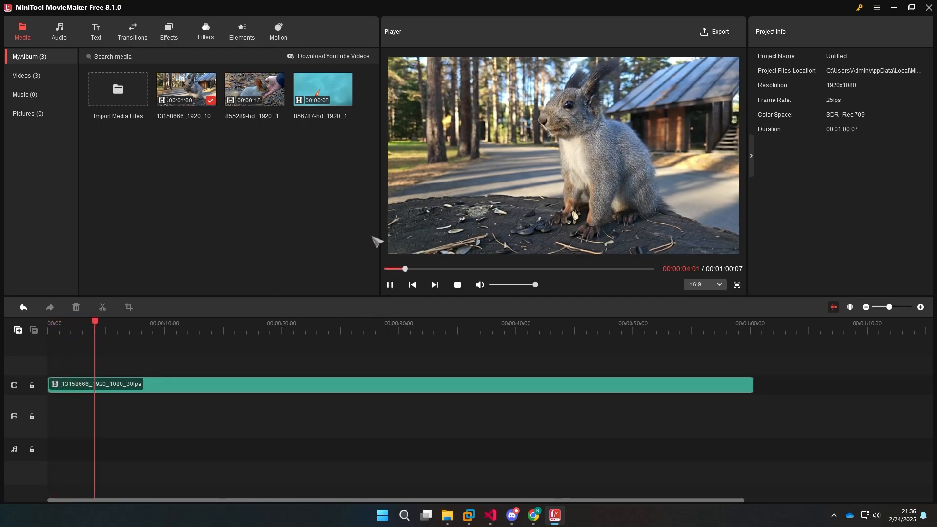
click(458, 285)
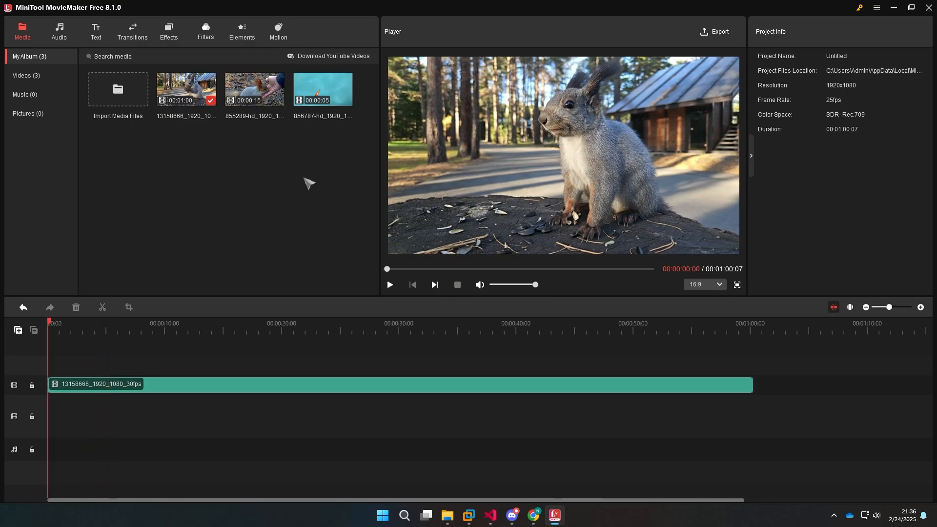
Add the 855289 clip on a track above, then split the 13158666 clip at 00:00:07:16 and delete its remainder
drag(252, 88, 136, 326)
click(137, 411)
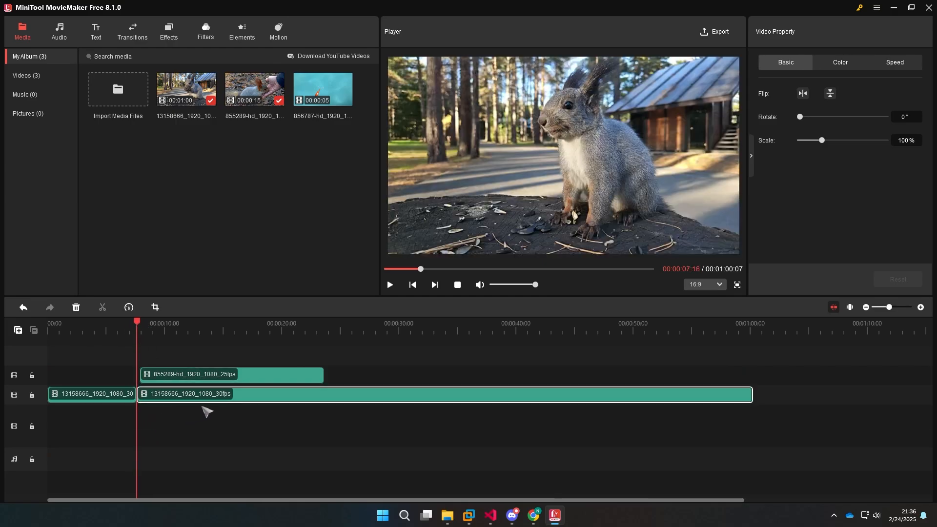
key(Delete)
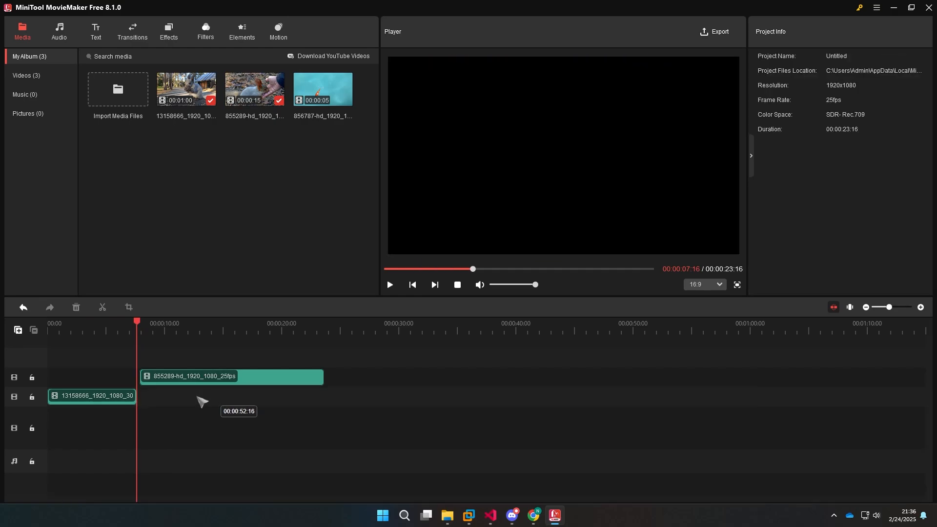
Move the 855289 clip onto the 13158666 clip's track, directly after its end
drag(137, 321, 122, 322)
mouse_move(167, 378)
mouse_down()
mouse_move(178, 393)
mouse_move(168, 396)
mouse_up()
Try to add the Fold transition to the two clips on the overlay track
click(126, 39)
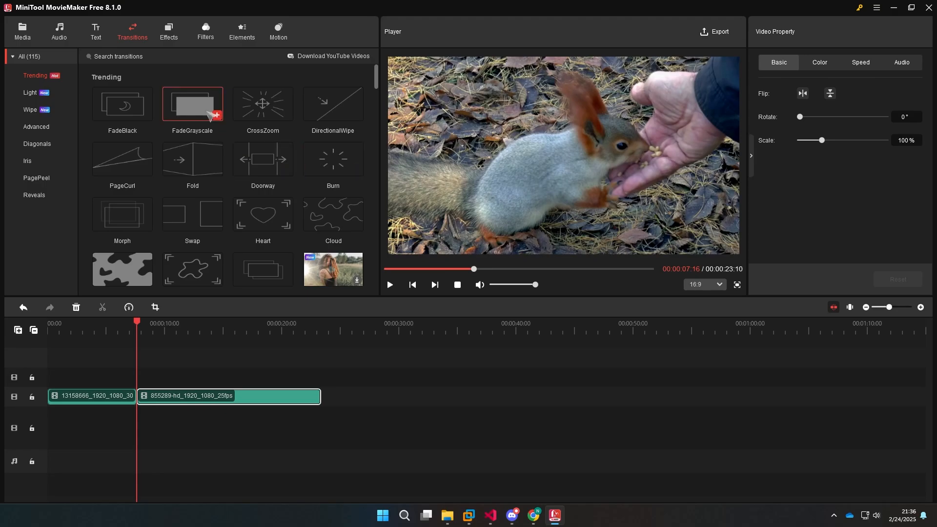
scroll(314, 184, down, 3)
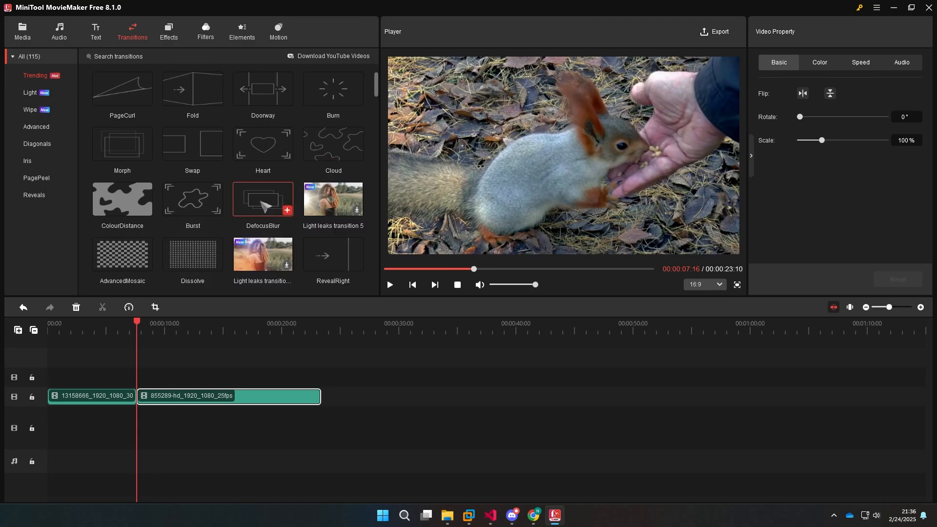
scroll(260, 202, down, 1)
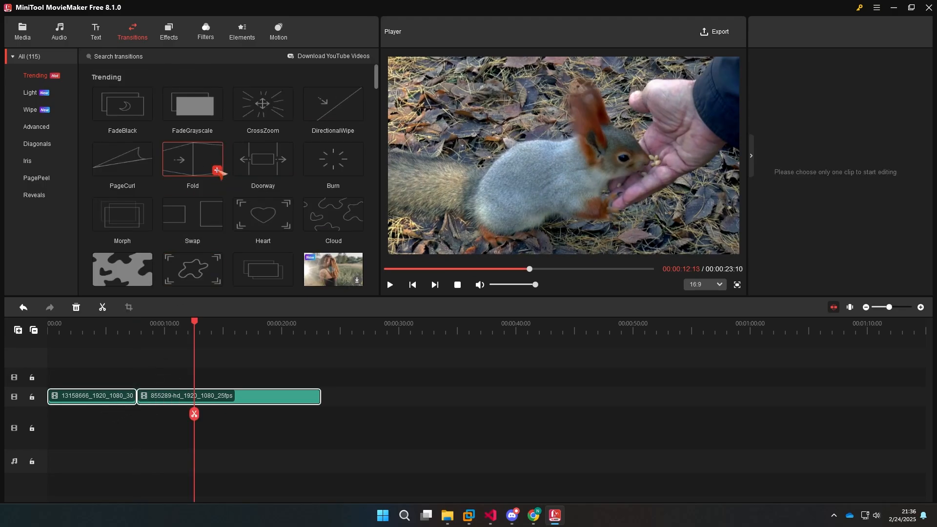
click(217, 170)
click(559, 293)
Move both clips down to the main video track, keeping them back to back from the timeline's start
drag(189, 370, 117, 443)
drag(186, 401, 196, 446)
drag(143, 326, 192, 326)
Apply the Fold transition at the cut between the two clips and play back the result
drag(191, 168, 136, 416)
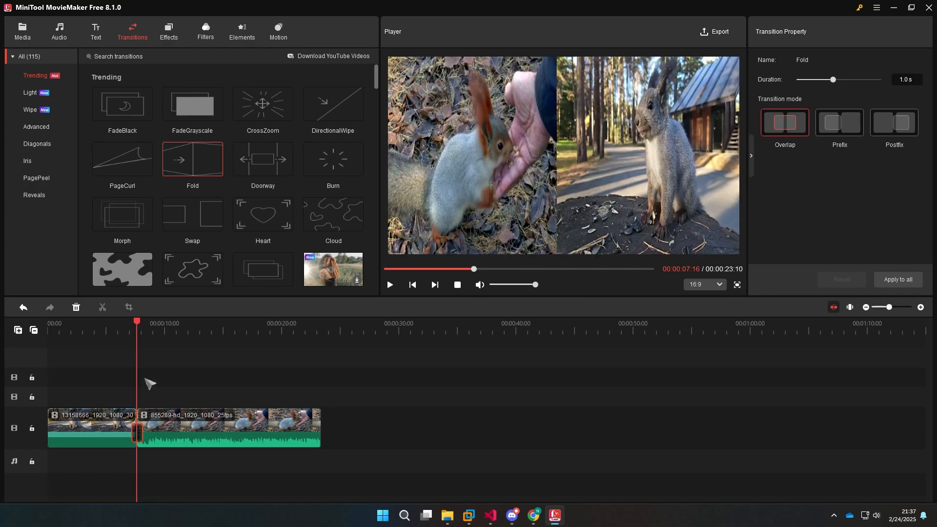
drag(137, 322, 126, 325)
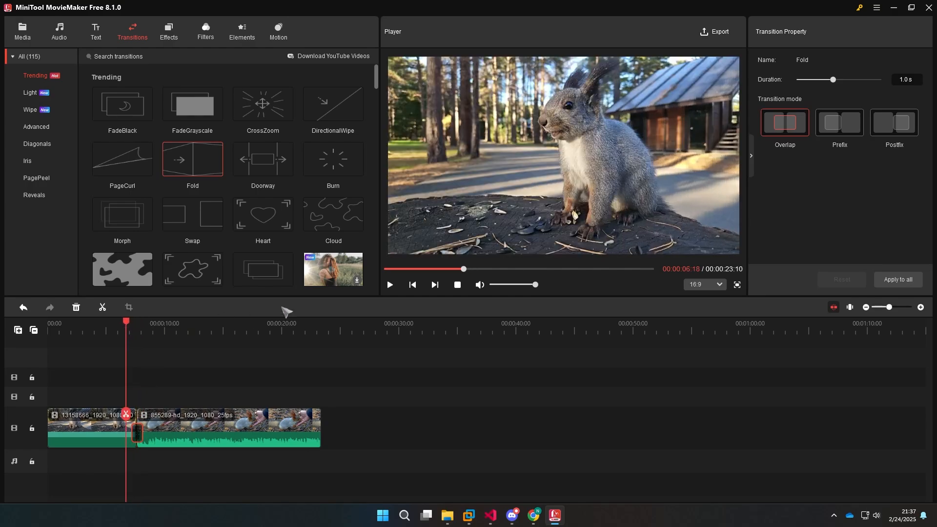
click(459, 285)
click(390, 285)
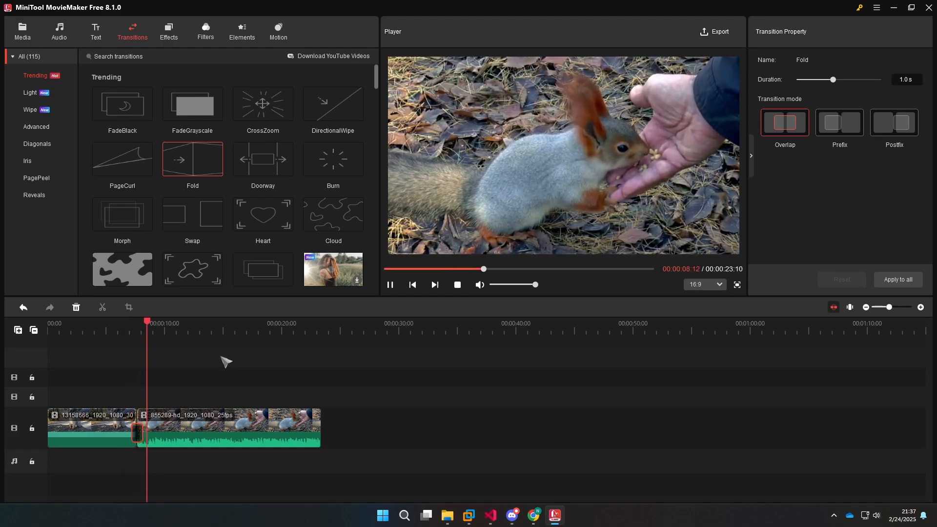
click(458, 285)
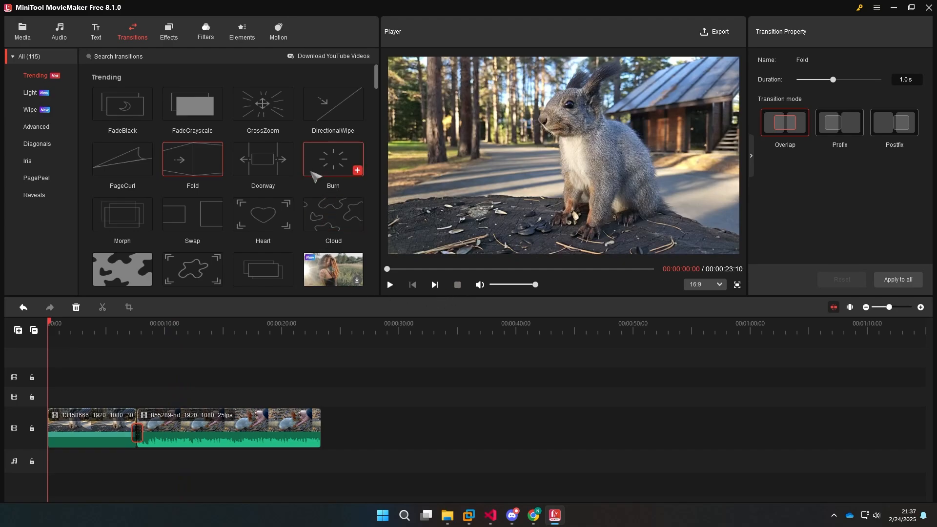
Replace the transition between the two clips with Light leaks transition 12 and play it back
scroll(315, 176, down, 5)
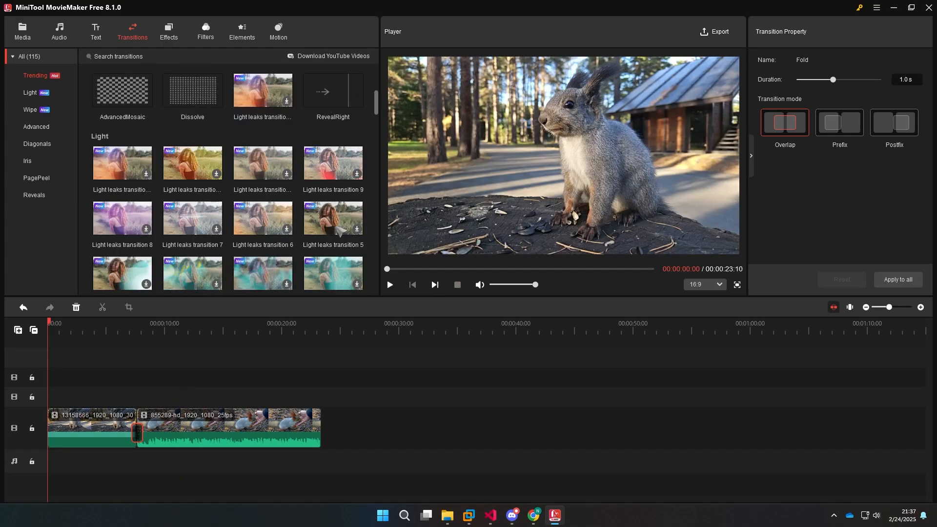
click(147, 174)
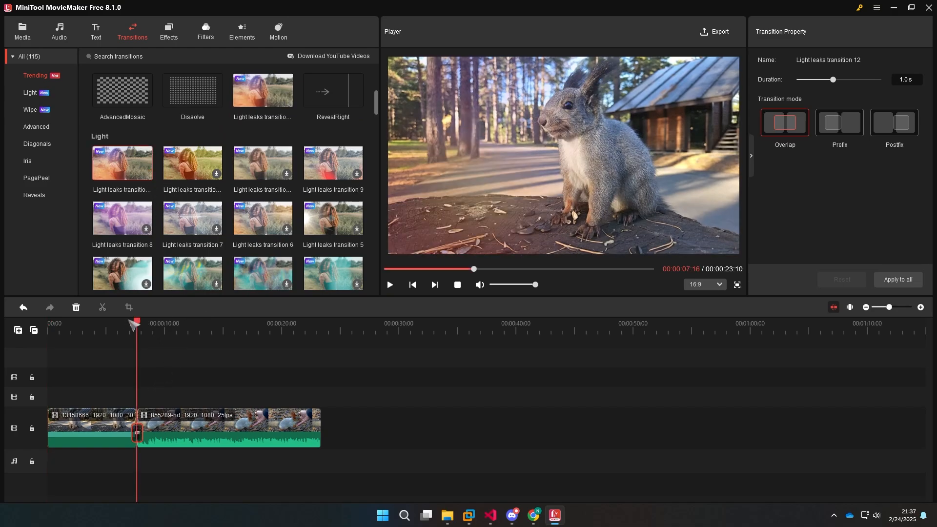
drag(133, 324, 121, 324)
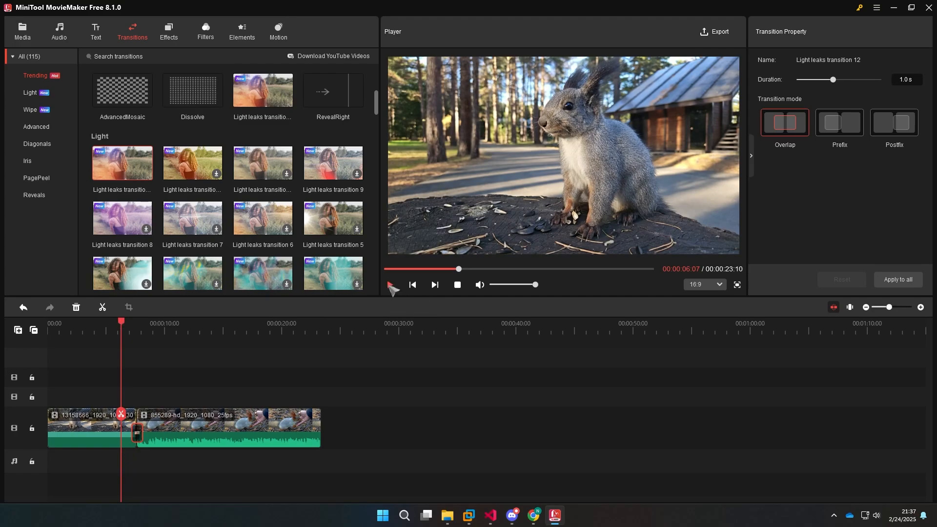
click(391, 286)
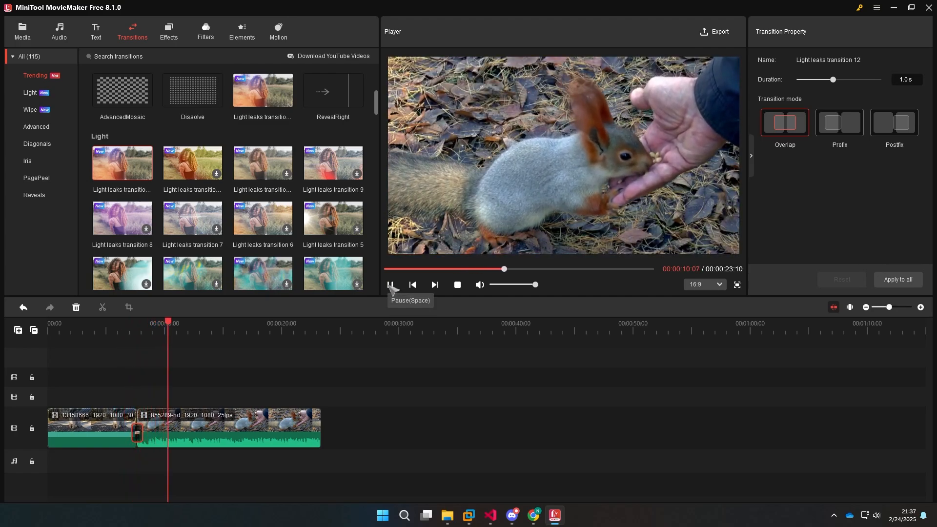
click(391, 286)
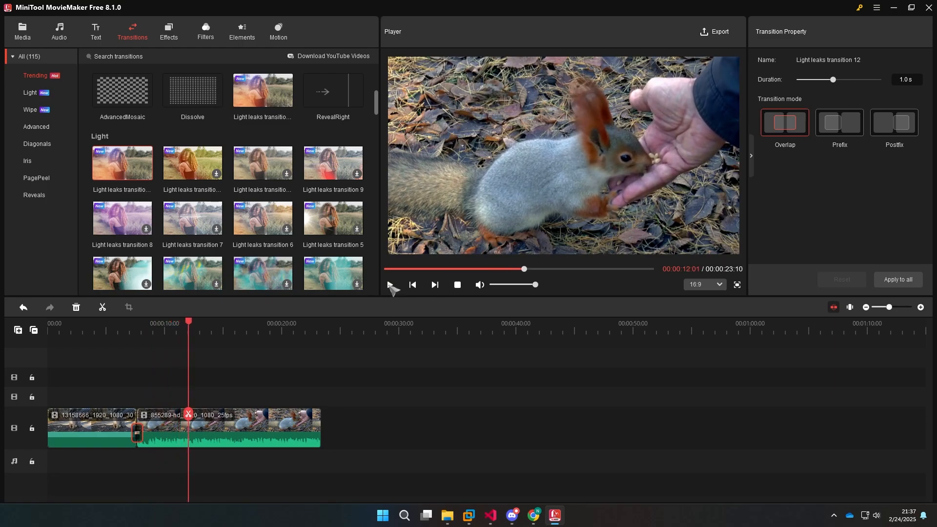
Browse the Light, Wipe, Advanced, Diagonals, Iris, PagePeel and Reveals transition categories
click(32, 96)
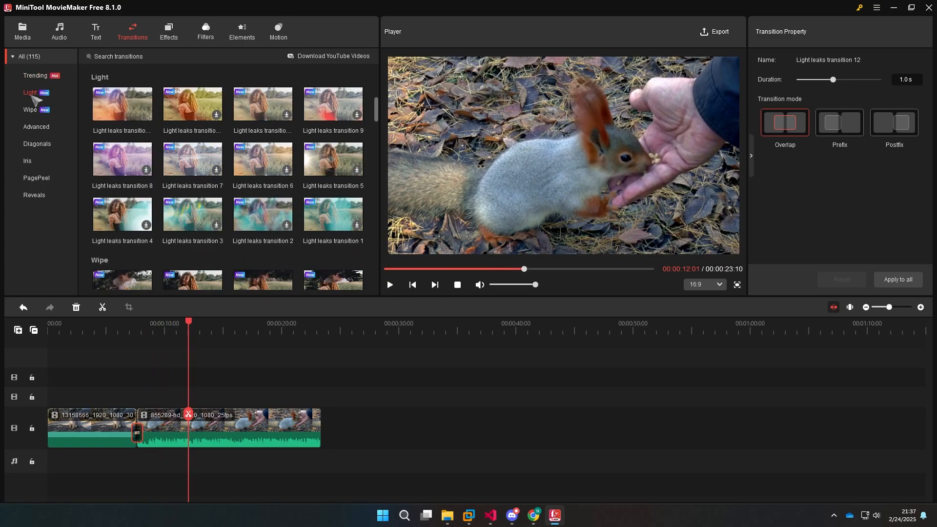
click(31, 110)
click(39, 128)
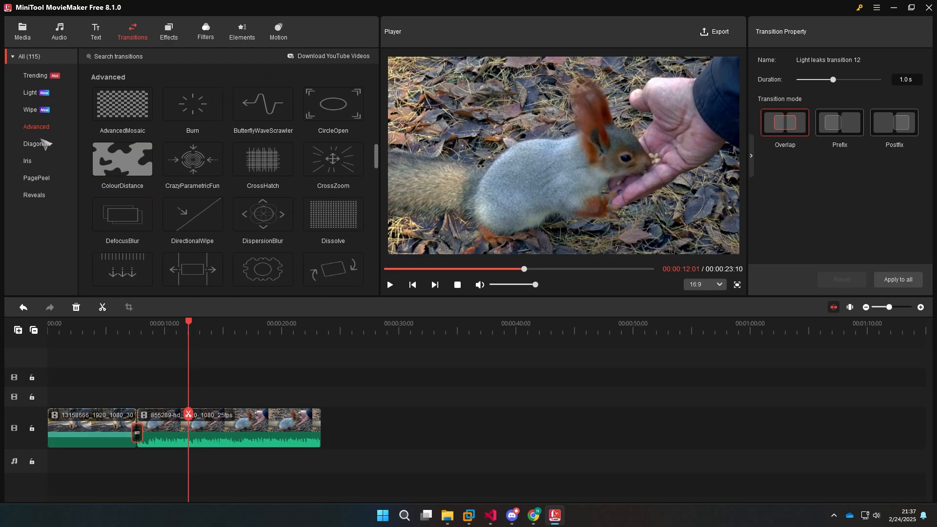
click(41, 146)
click(35, 166)
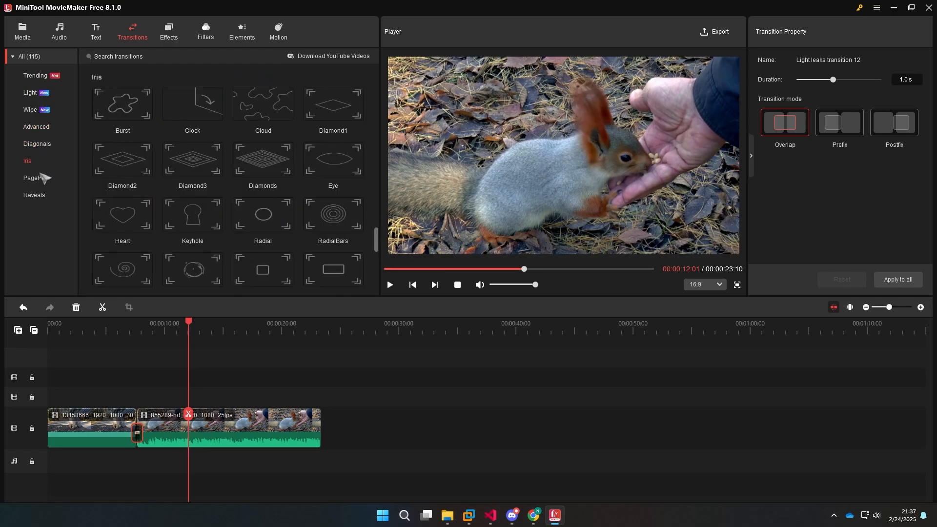
click(49, 179)
click(46, 194)
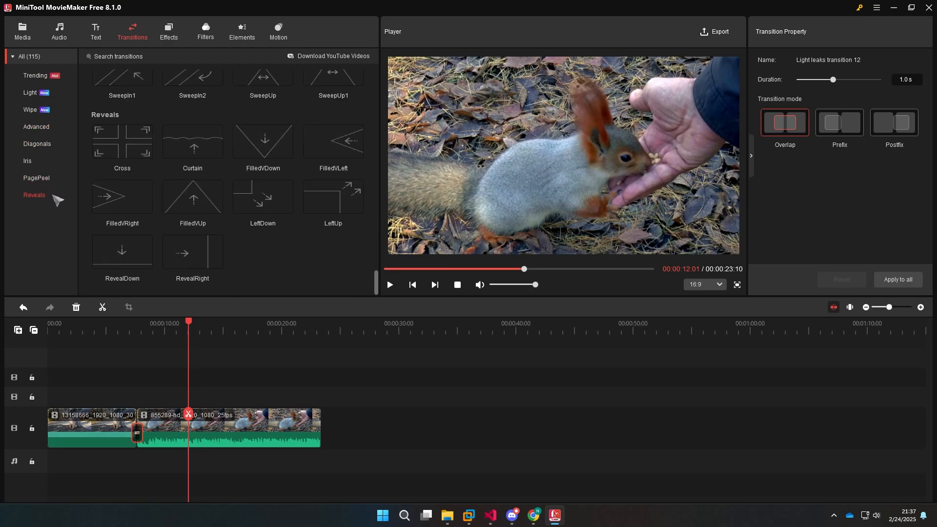
Try the Kevin filter at 00:00:12:01 over the second clip and undo it
click(207, 40)
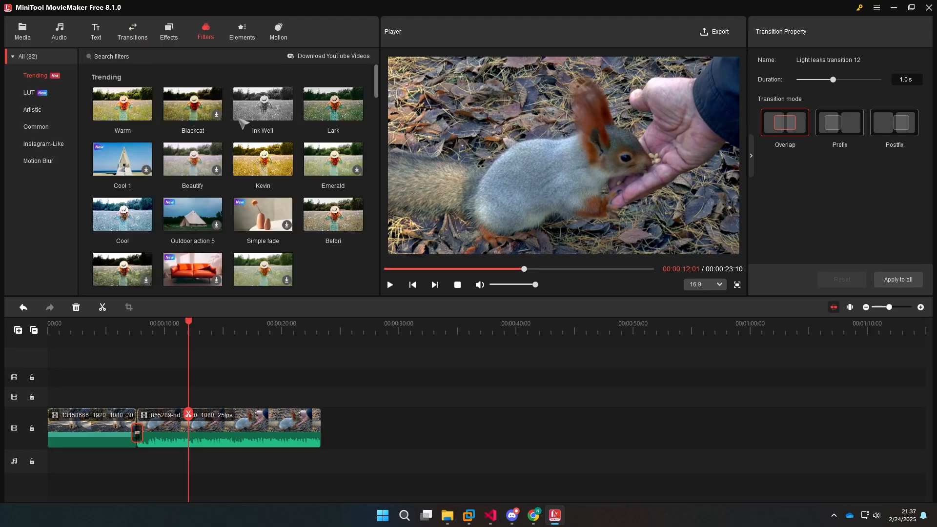
click(288, 170)
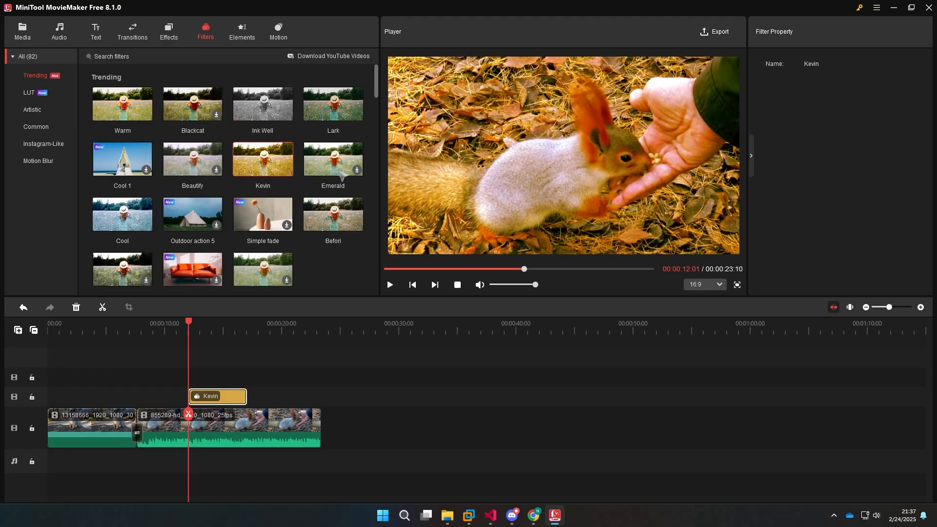
key(ctrl+z)
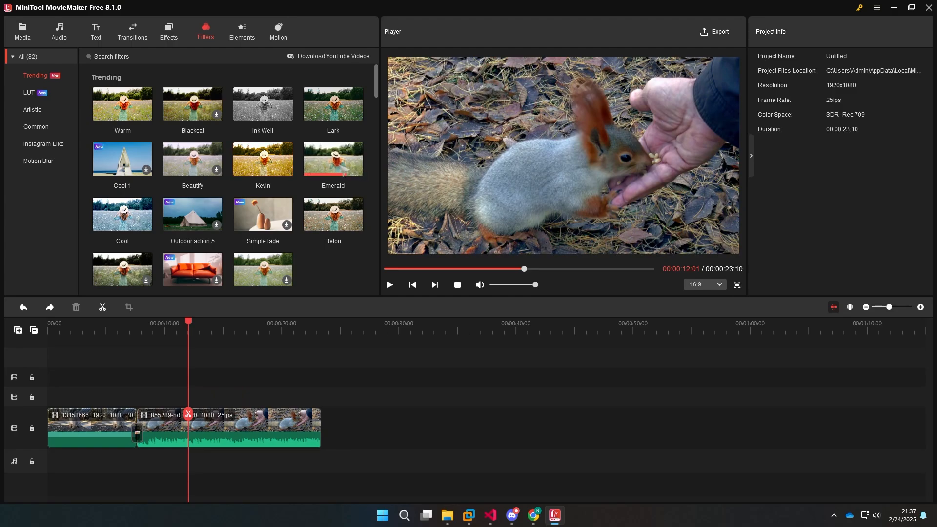
Add the Emerald filter, stretch it across the full length of the 855289 clip, and compare frames inside and outside the filtered range
click(359, 170)
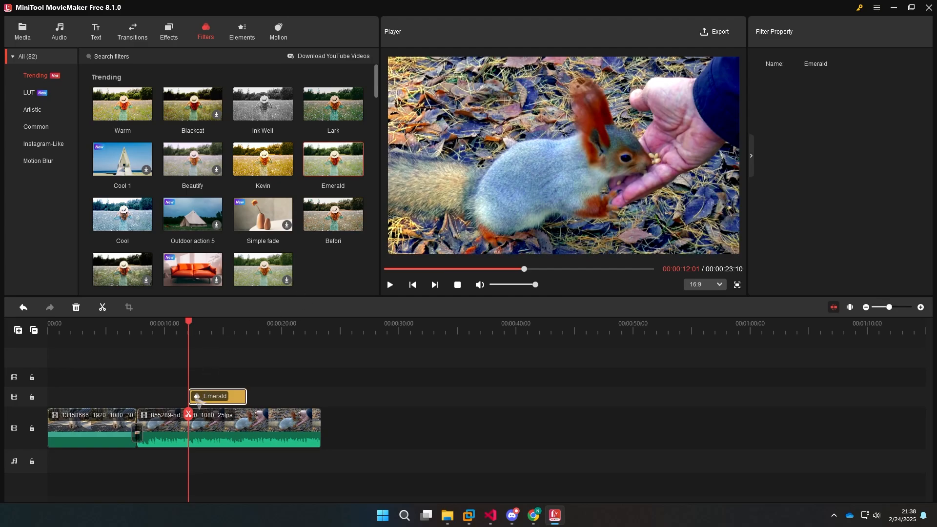
drag(145, 398, 138, 399)
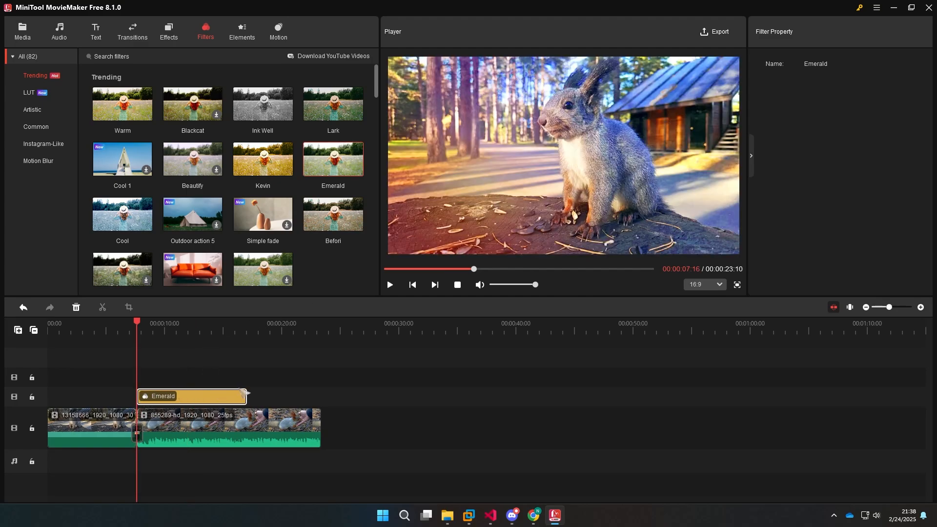
drag(312, 400, 320, 401)
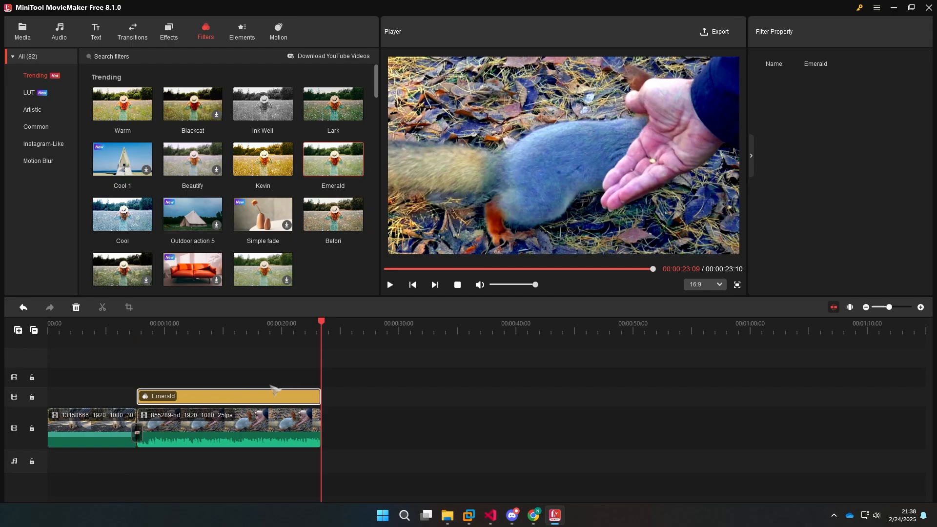
click(157, 330)
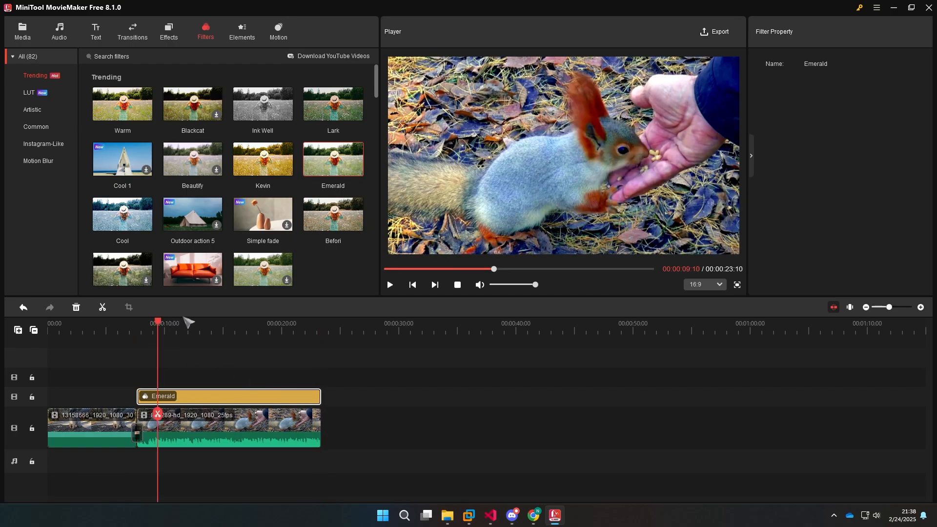
drag(185, 328, 226, 332)
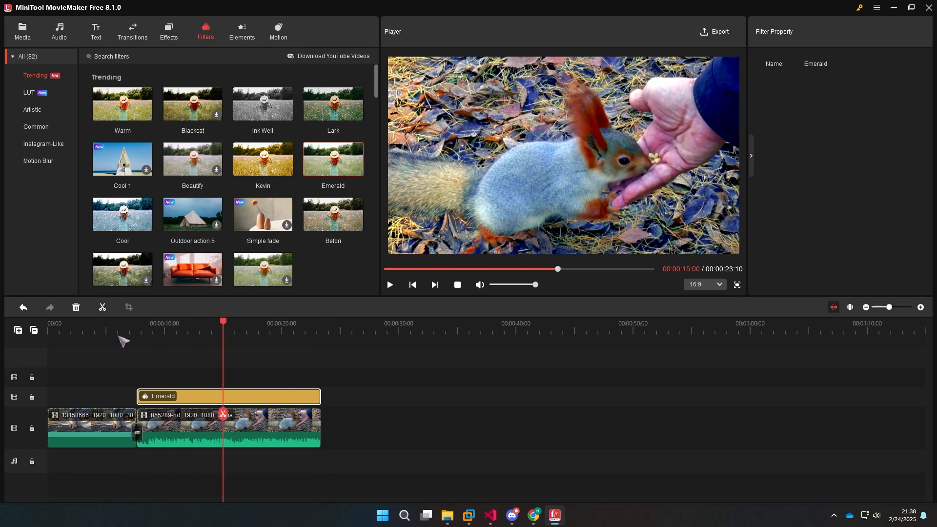
click(77, 331)
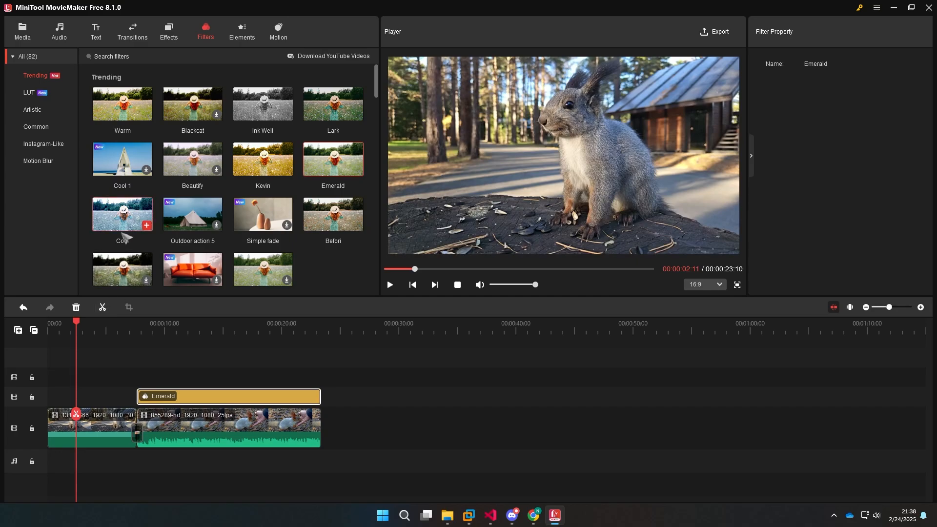
Add the Sweets filter over the first clip, extend it back to the clip's start, and play it from the beginning
scroll(132, 230, down, 2)
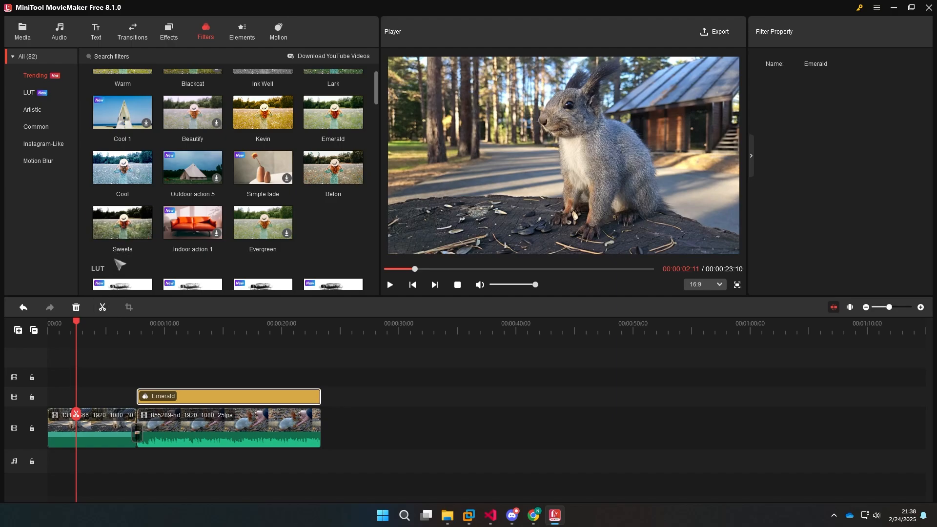
click(147, 234)
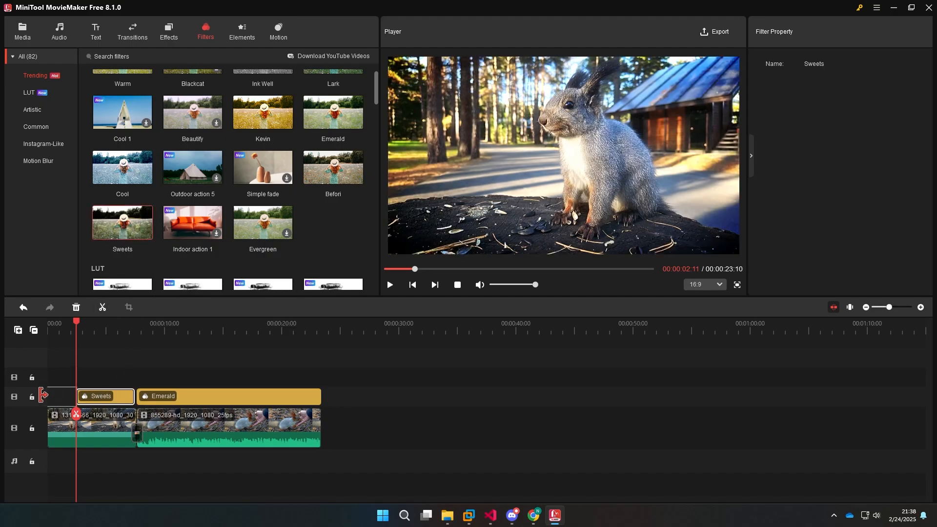
drag(43, 395, 48, 395)
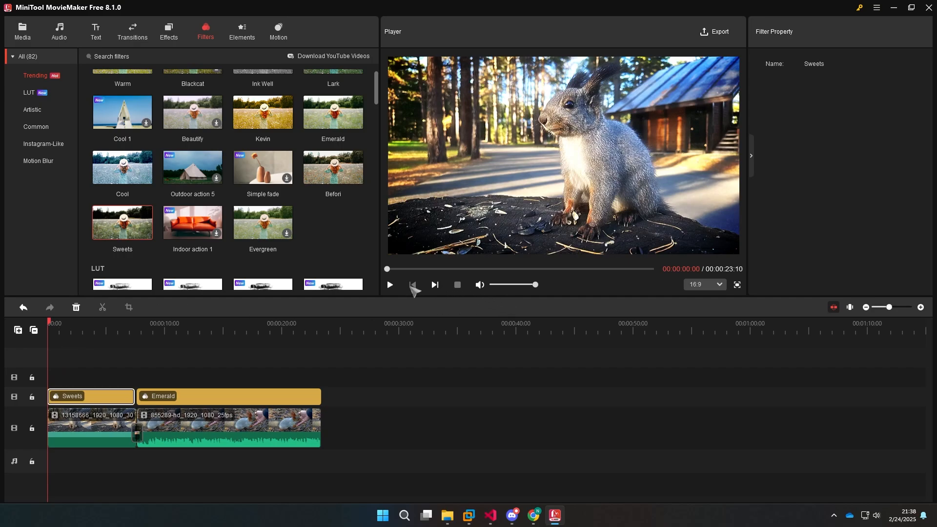
click(390, 286)
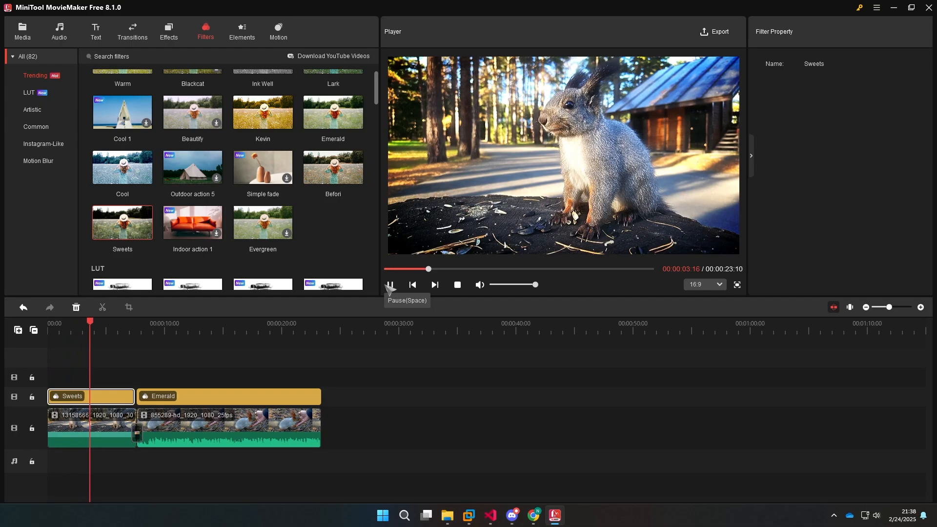
click(390, 285)
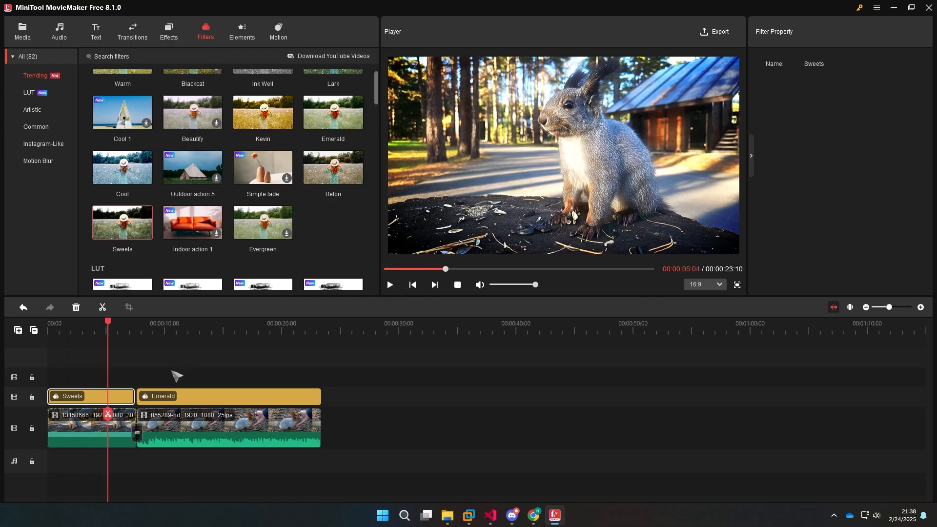
Delete the Sweets filter to compare the unfiltered picture, and undo the deletion
key(Delete)
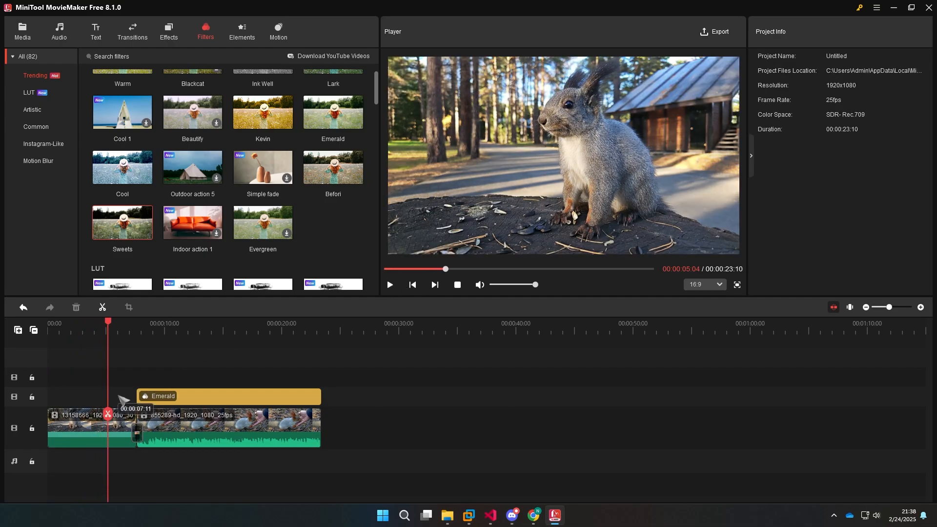
key(ctrl+z)
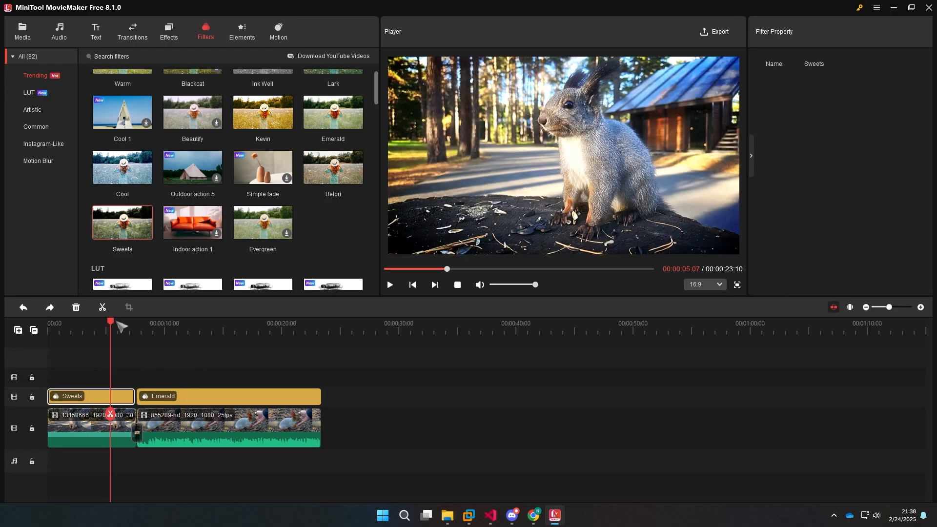
Replace the Emerald filter over the 855289 clip with the Befori filter
click(164, 328)
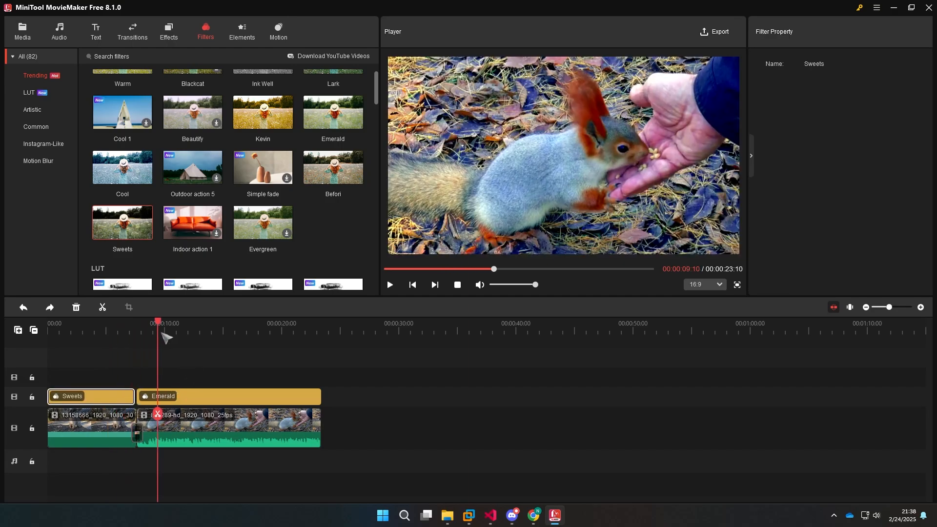
click(250, 397)
key(Delete)
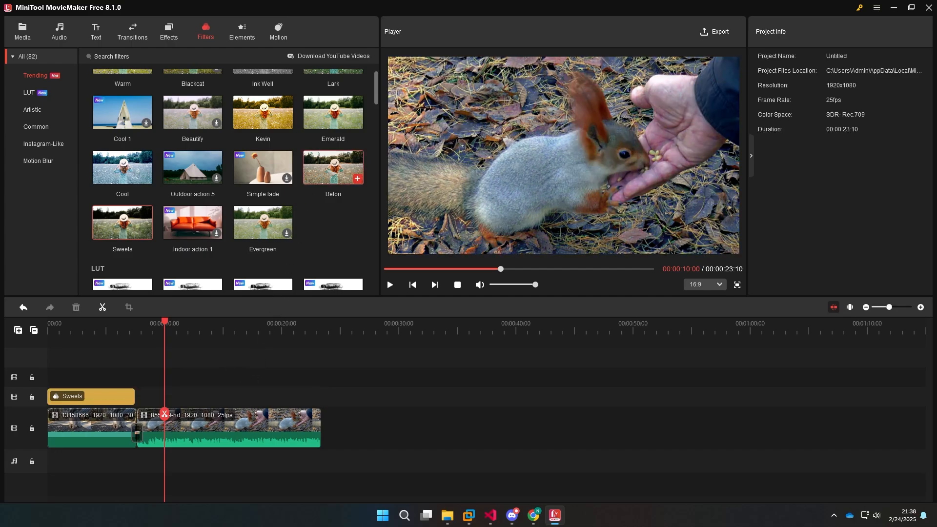
drag(334, 168, 320, 396)
Scrub through the Befori-filtered clip and play it back from 00:00:07:18
click(151, 333)
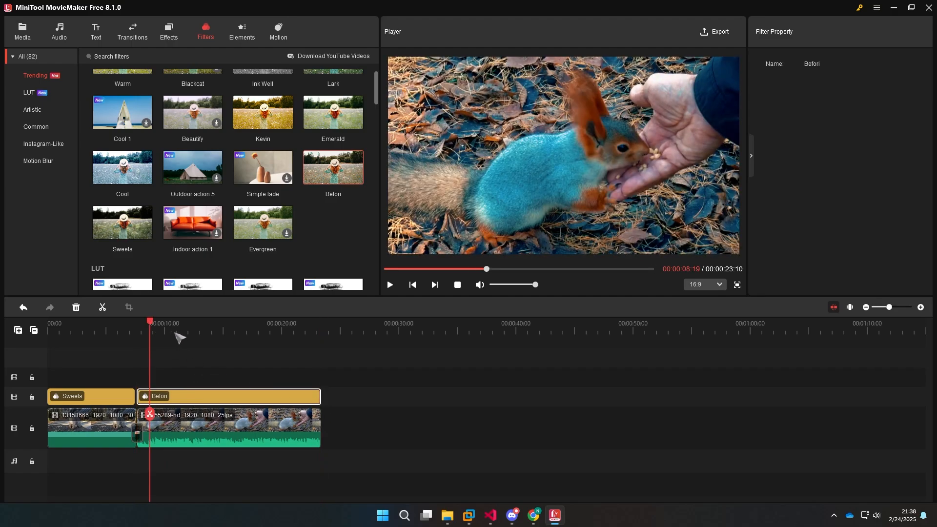
drag(180, 337, 301, 338)
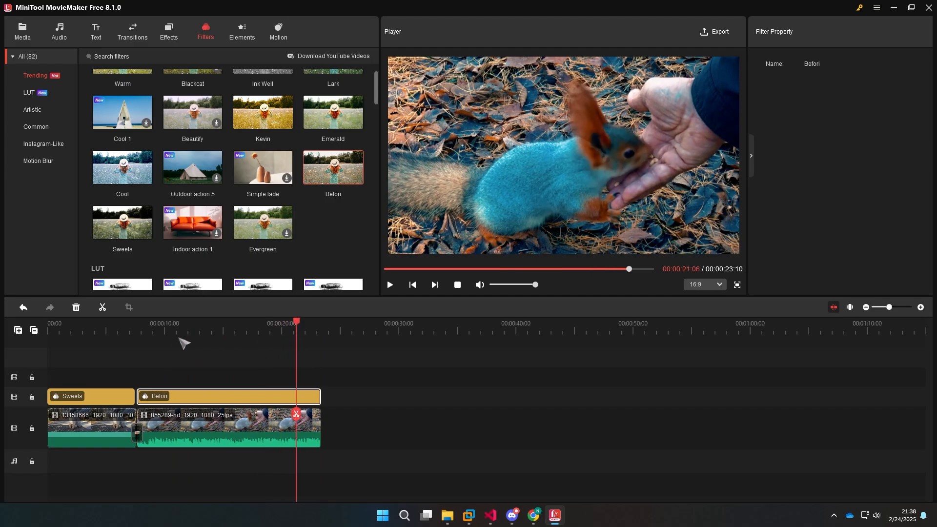
click(138, 337)
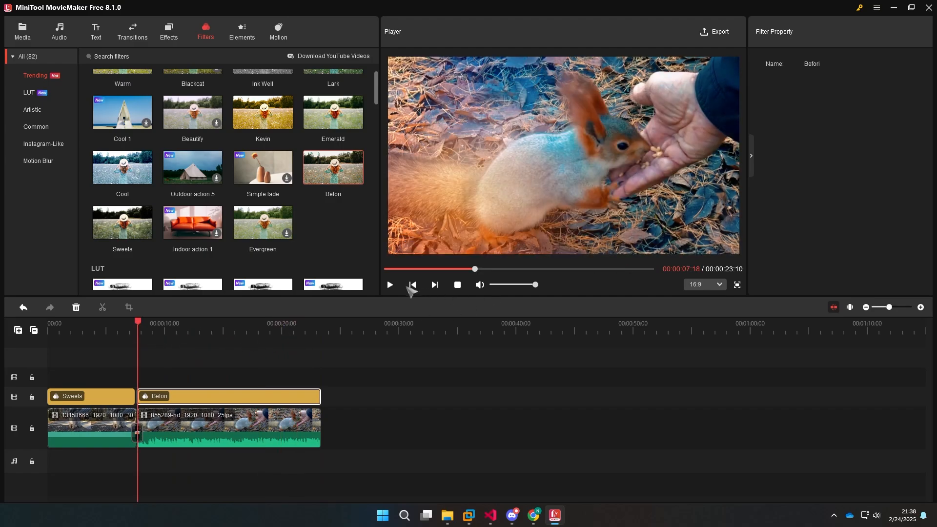
click(390, 285)
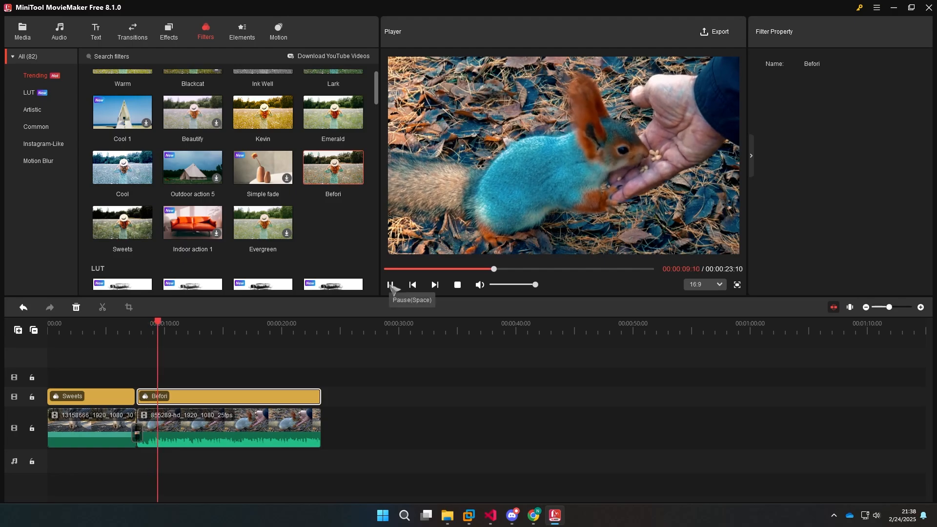
click(390, 285)
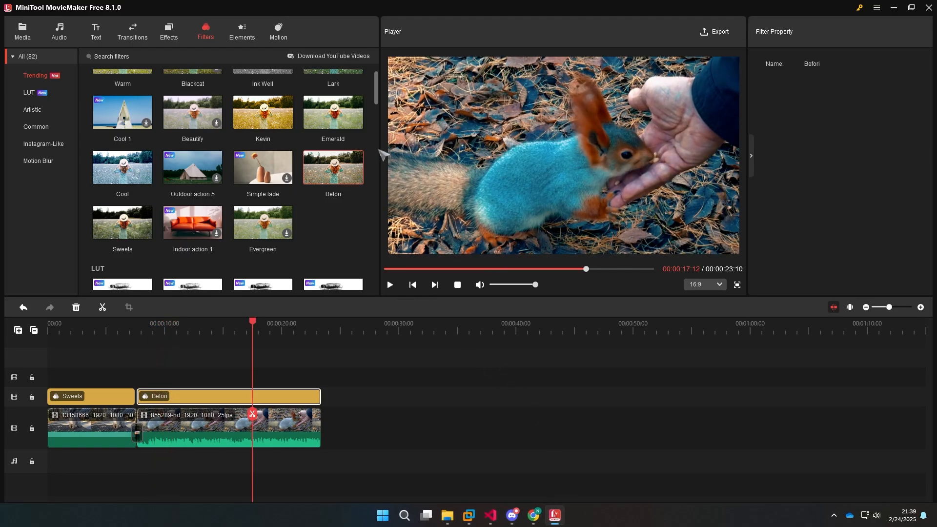
Browse the element library's Trending, Emoji, Love, Basic, Cover, Festival, Pets, Arrow, Business, Explosion, Food, Mood and Nature categories
click(248, 30)
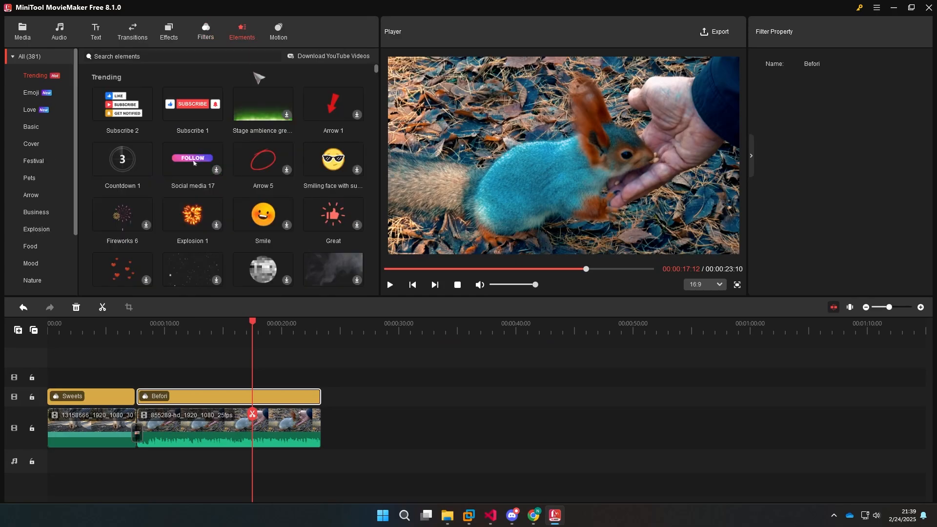
scroll(307, 162, down, 10)
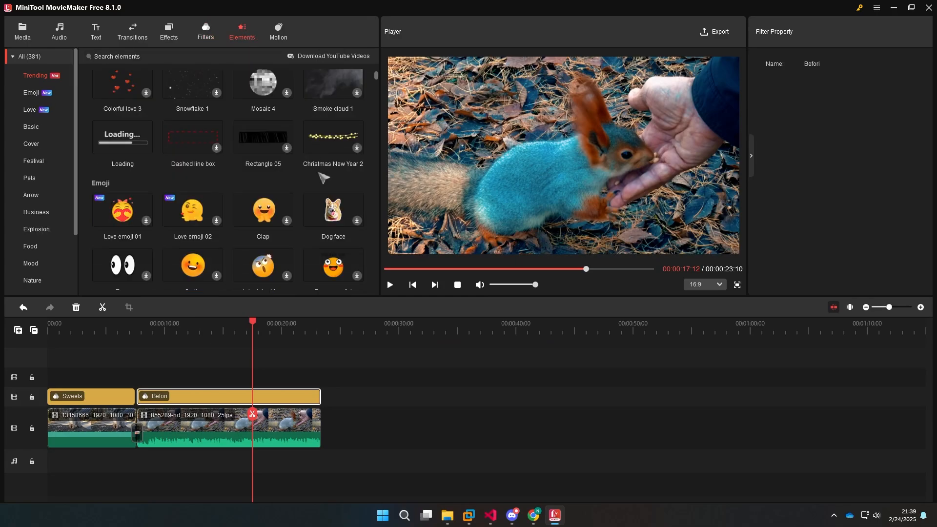
scroll(325, 181, down, 2)
click(31, 110)
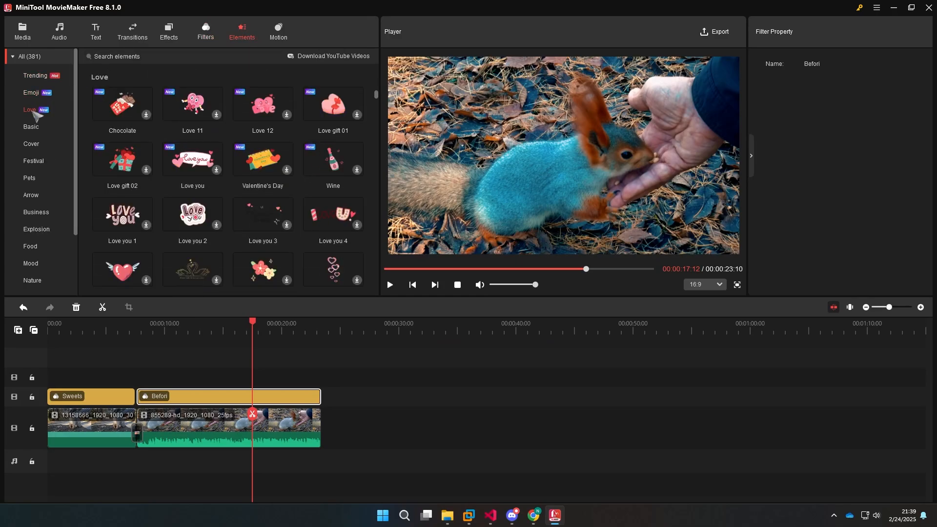
click(33, 127)
click(34, 144)
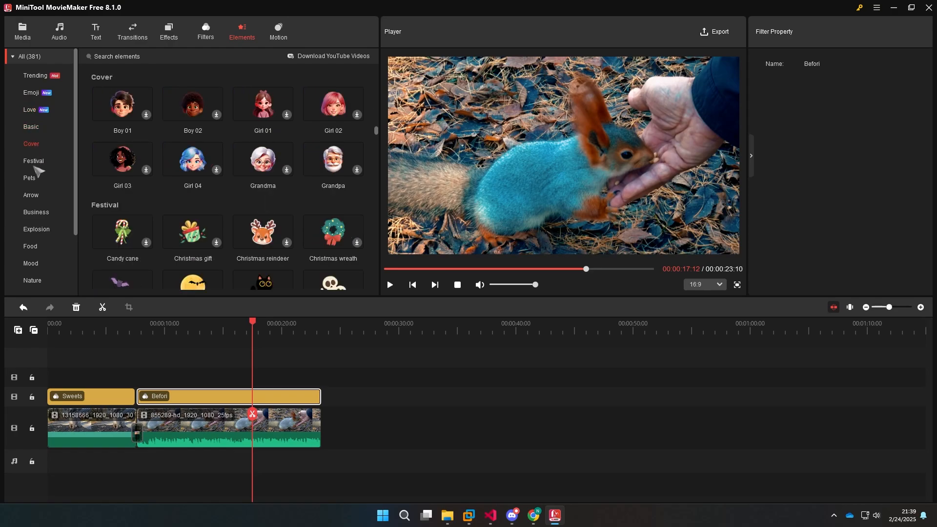
click(34, 162)
click(34, 179)
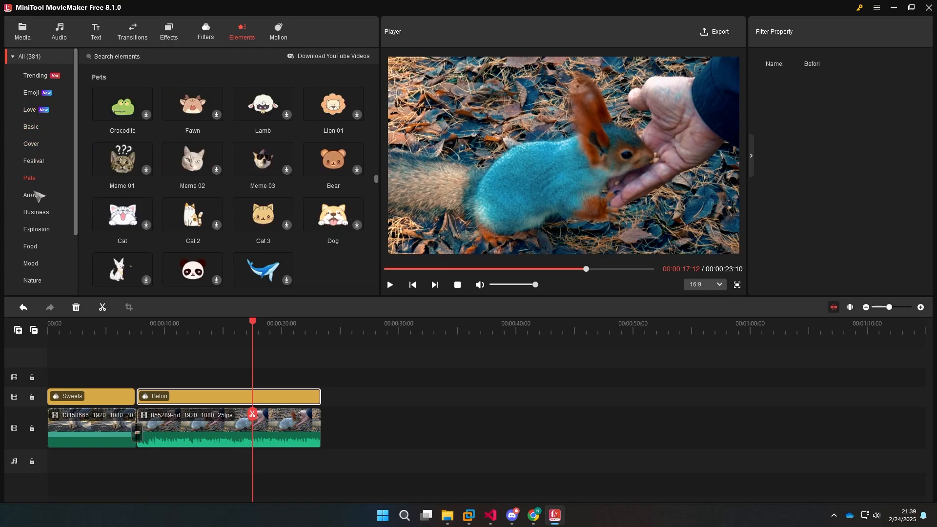
click(39, 195)
click(47, 215)
click(37, 230)
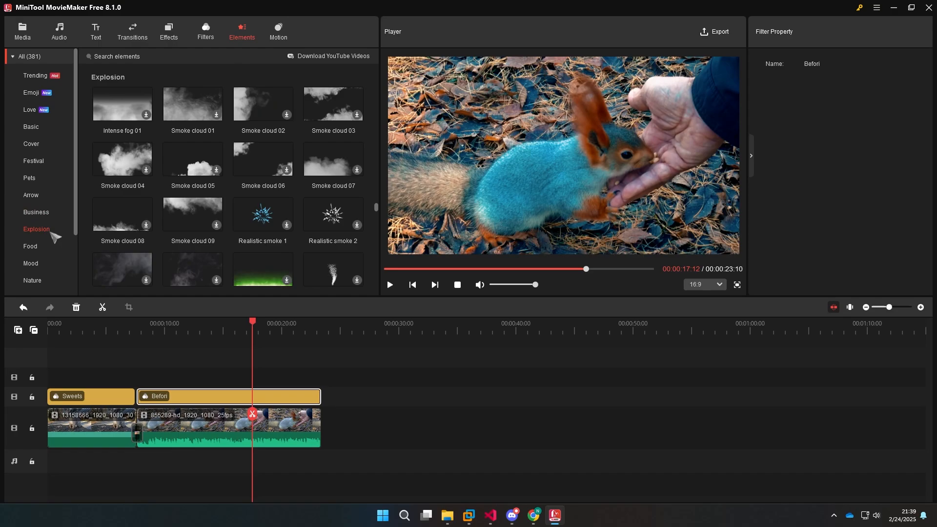
click(43, 247)
click(37, 263)
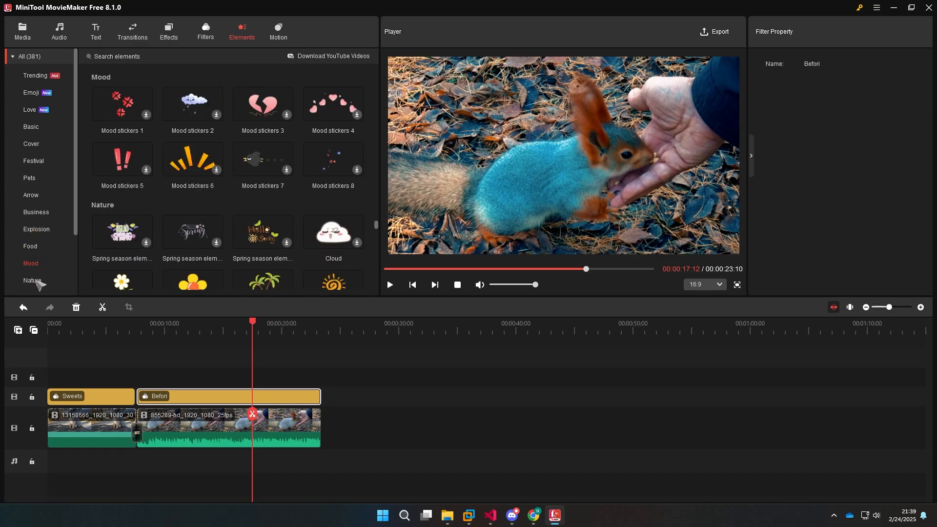
click(37, 282)
Browse the motion presets, including the Trending, Pan only, Zoom in and Zoom out categories
click(279, 33)
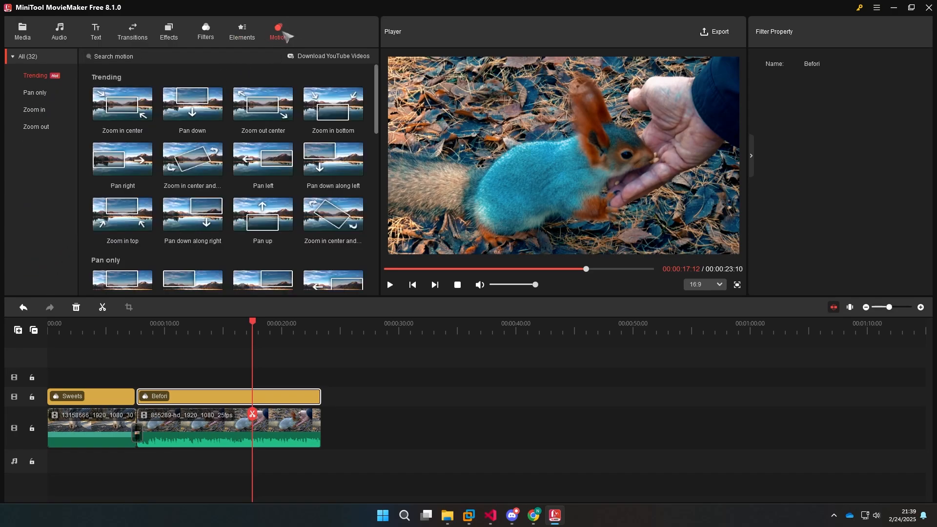
scroll(337, 142, down, 3)
scroll(338, 156, down, 3)
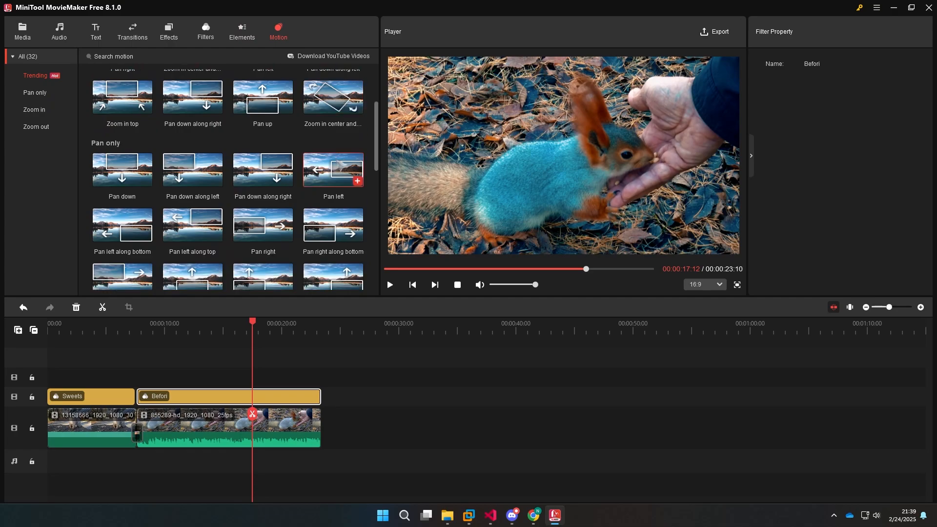
scroll(335, 176, down, 5)
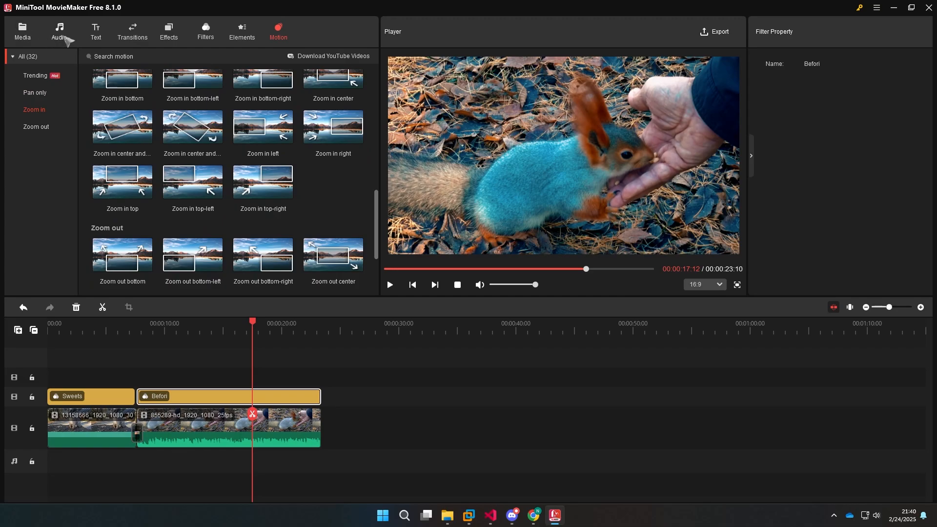
Look through the Trending and Romantic tracks in the music library
click(60, 35)
scroll(295, 168, down, 3)
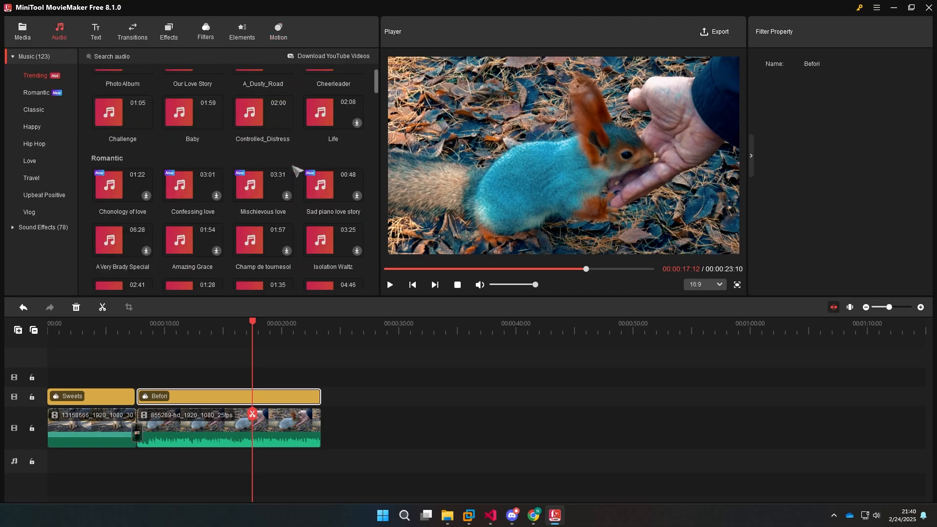
scroll(295, 168, down, 2)
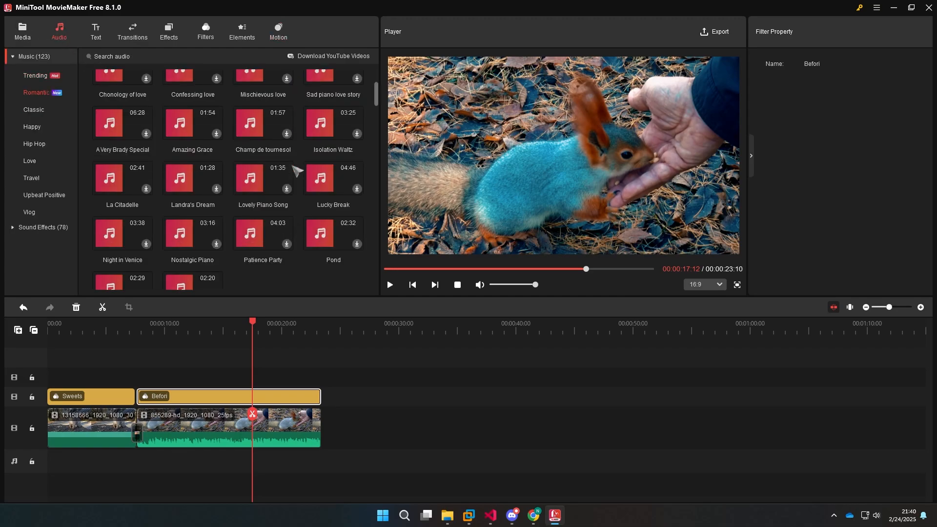
click(29, 42)
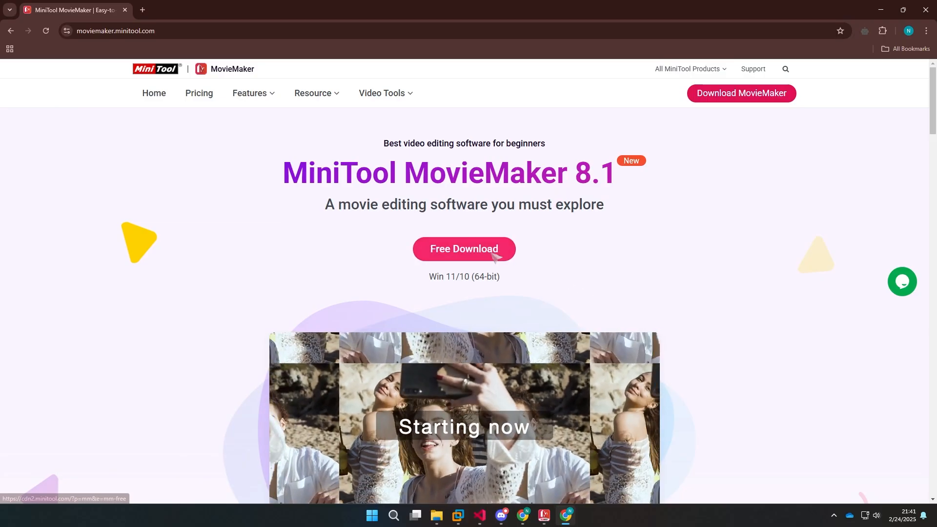
Download the free MovieMaker 8.1 installer from the MiniTool site and run mmm-setup.exe, replacing the previous installation
click(493, 254)
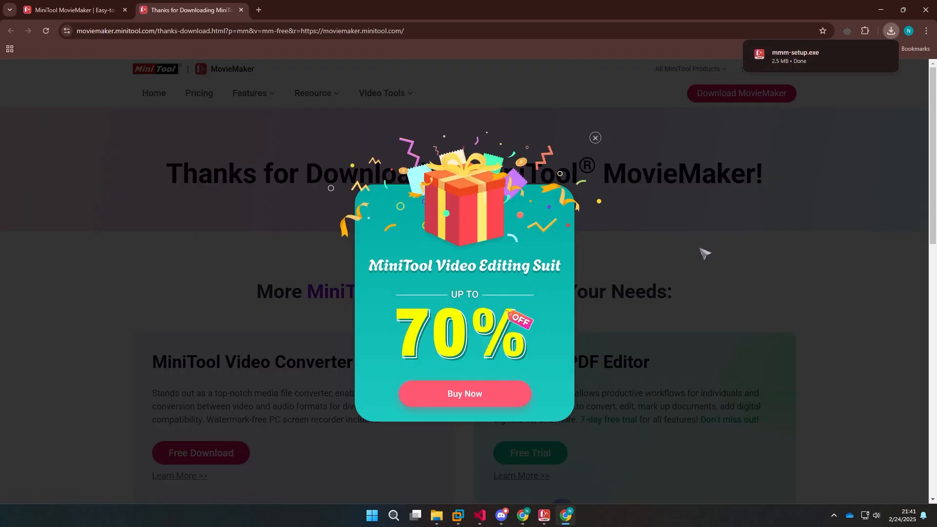
click(797, 65)
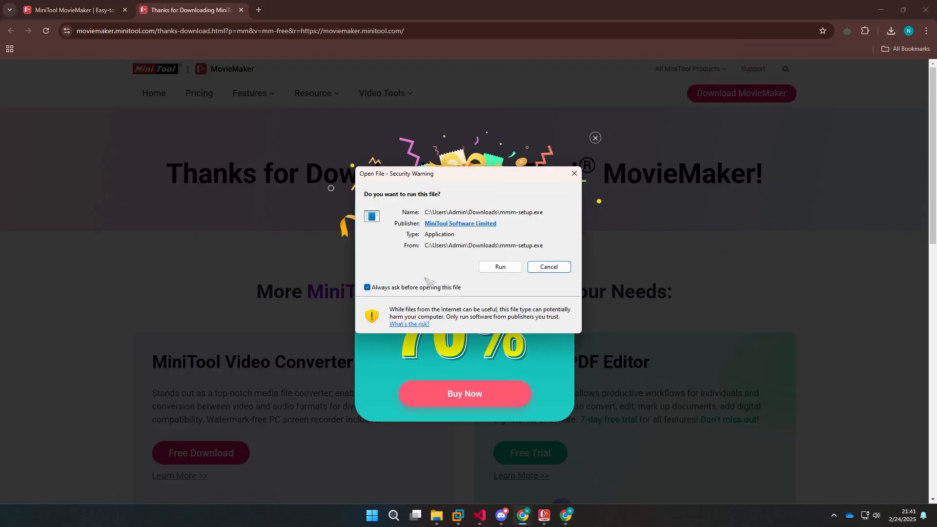
click(501, 266)
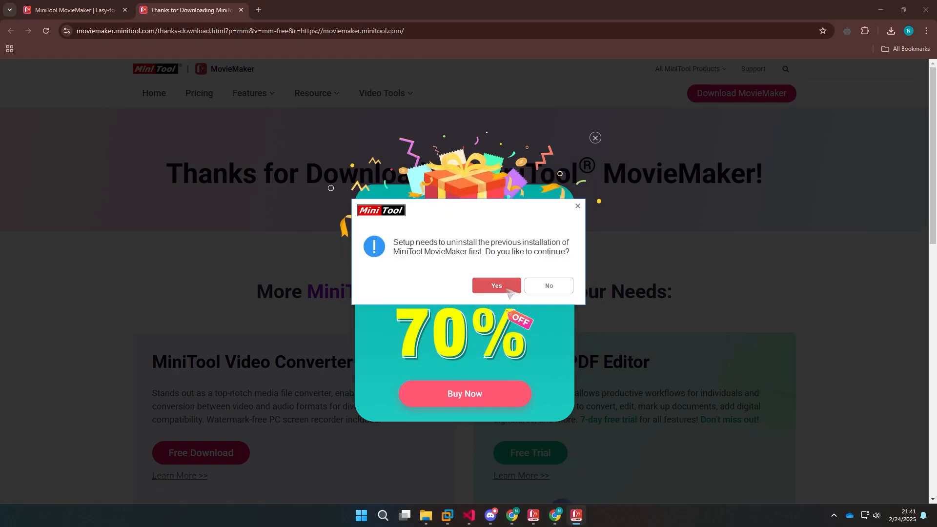
click(508, 290)
click(461, 311)
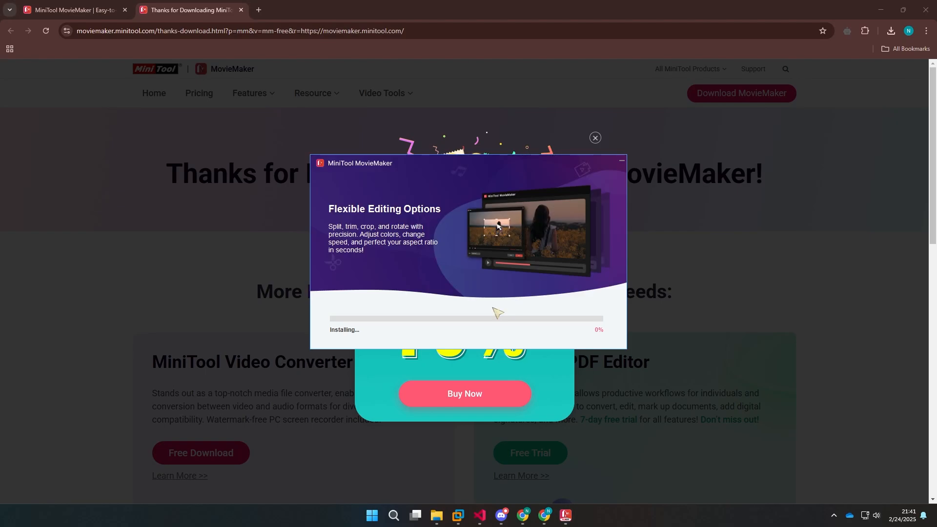
key(alt+Tab)
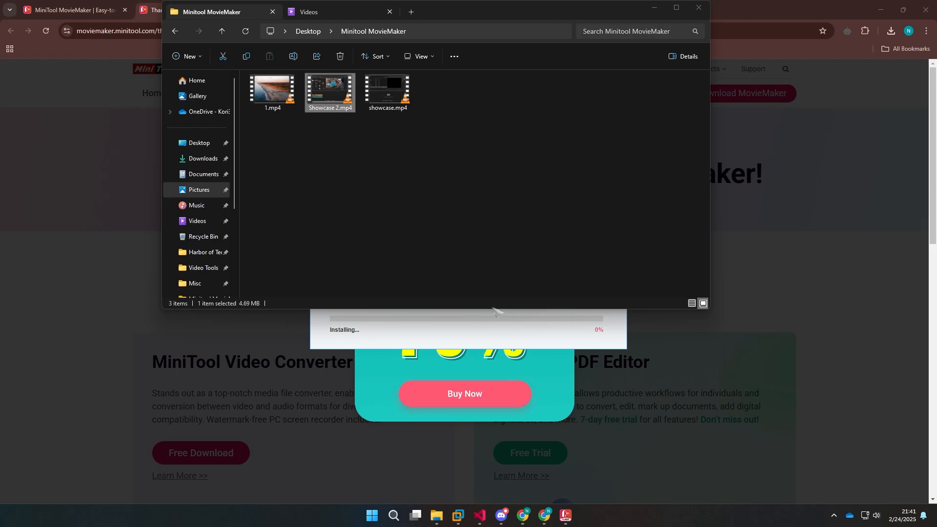
click(497, 311)
click(699, 7)
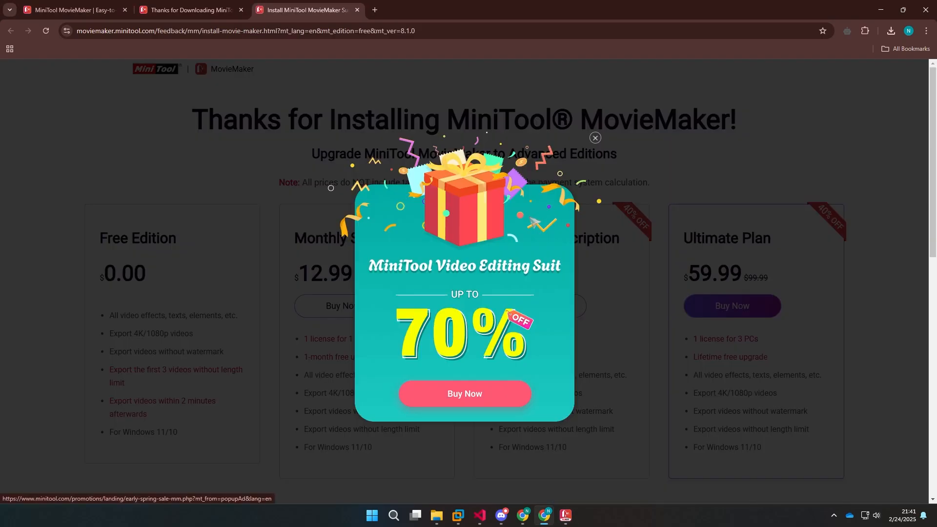
Dismiss the promotional offer and review the Free, Monthly, Annual and Ultimate plans
click(596, 139)
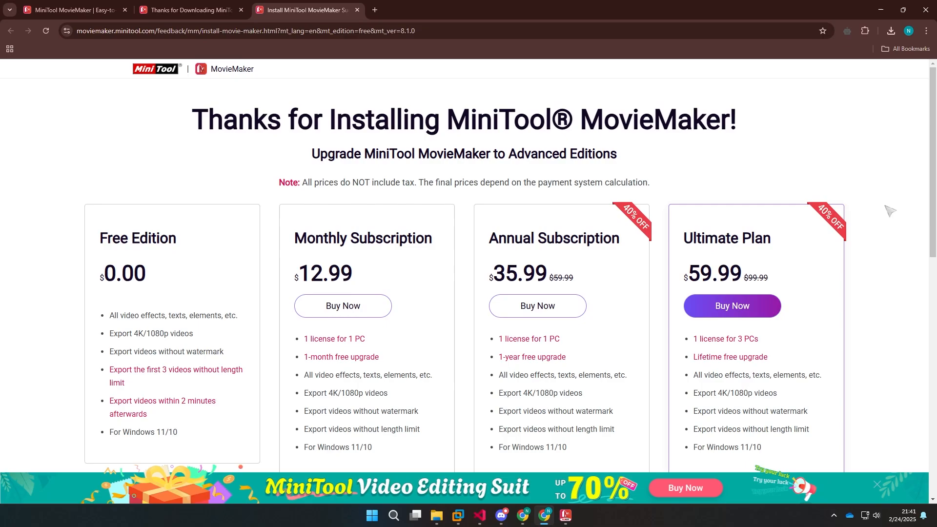
scroll(834, 305, down, 1)
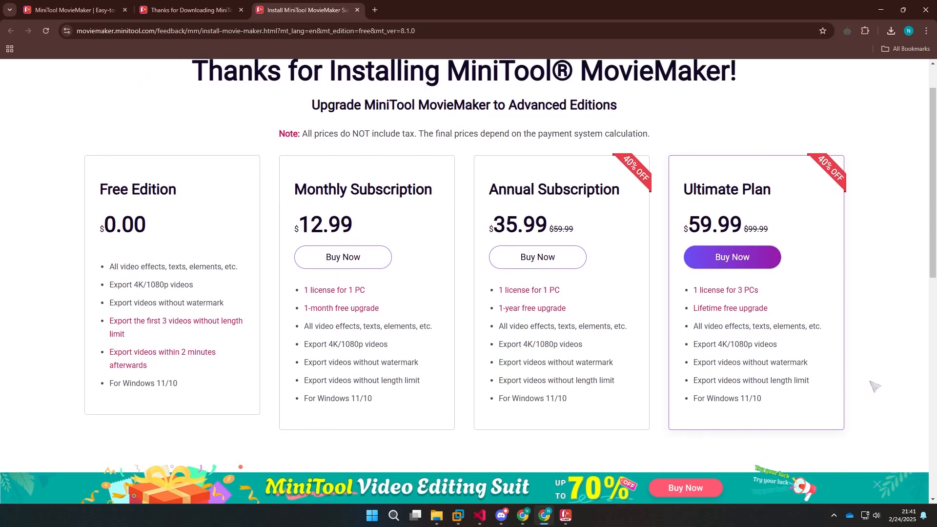
scroll(876, 387, up, 1)
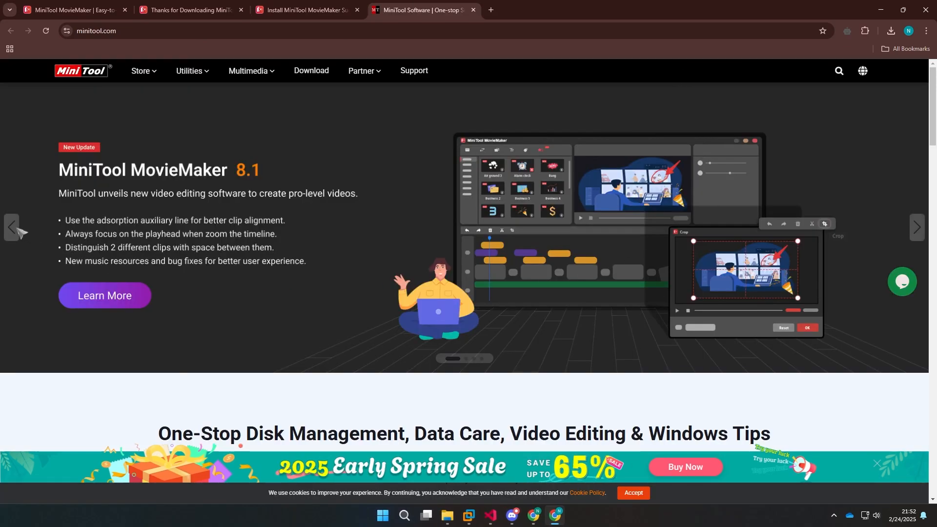
Cycle back through the product banners on the MiniTool homepage until MovieMaker 8.1 is shown
click(18, 229)
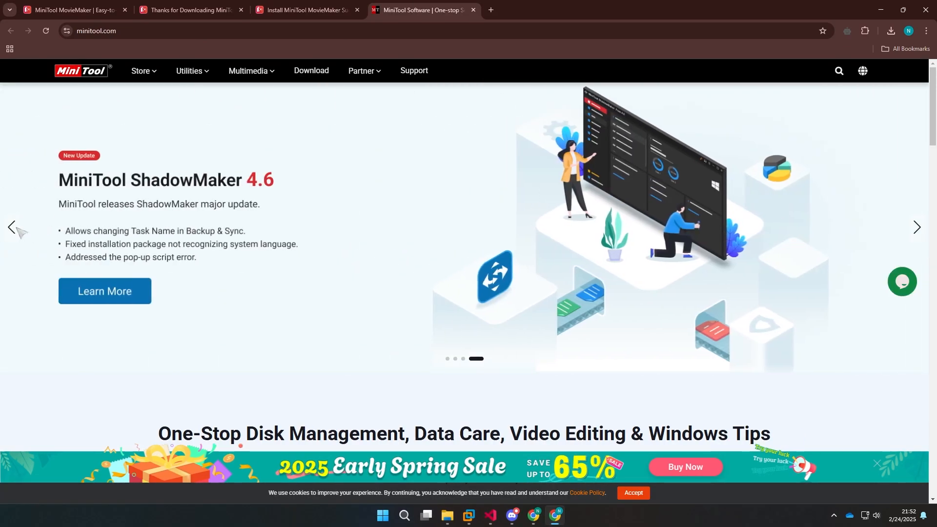
click(18, 230)
click(19, 230)
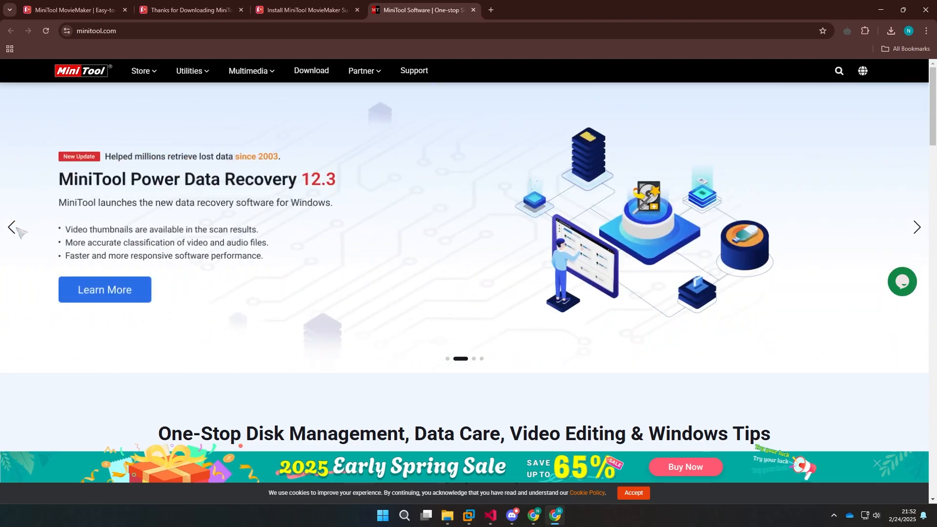
click(18, 229)
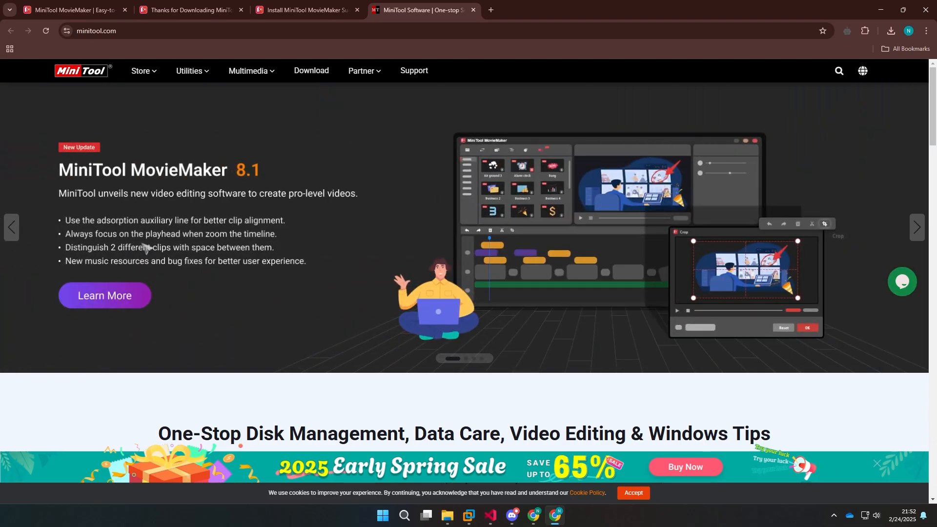